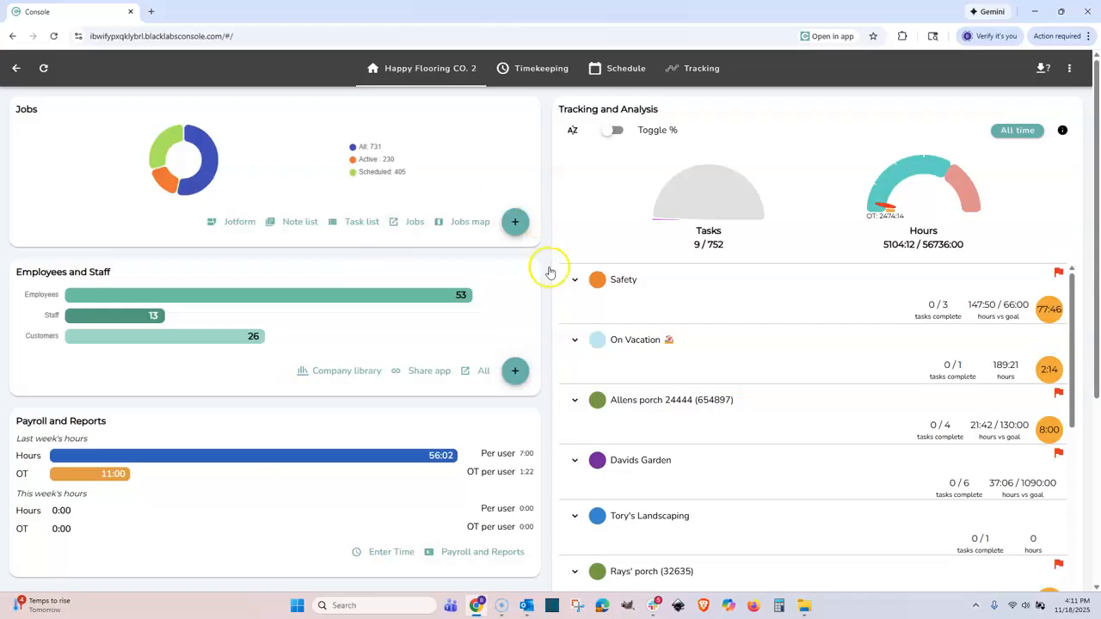
Open the employee login link, return to the company dashboard, then go to the Schedule page.
left_click(421, 377)
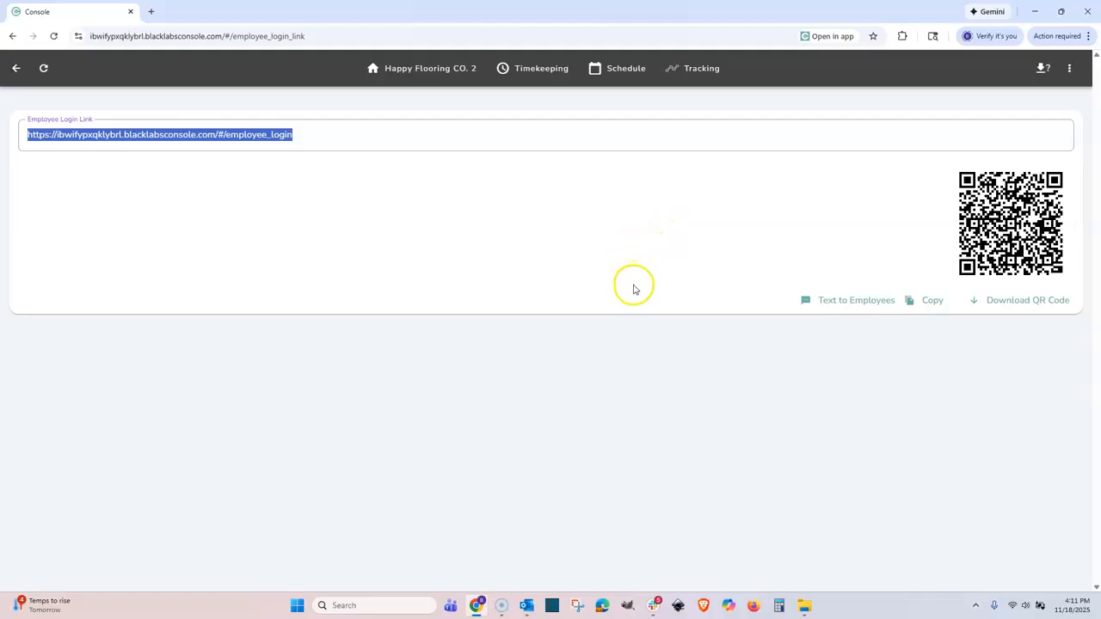
left_click(411, 76)
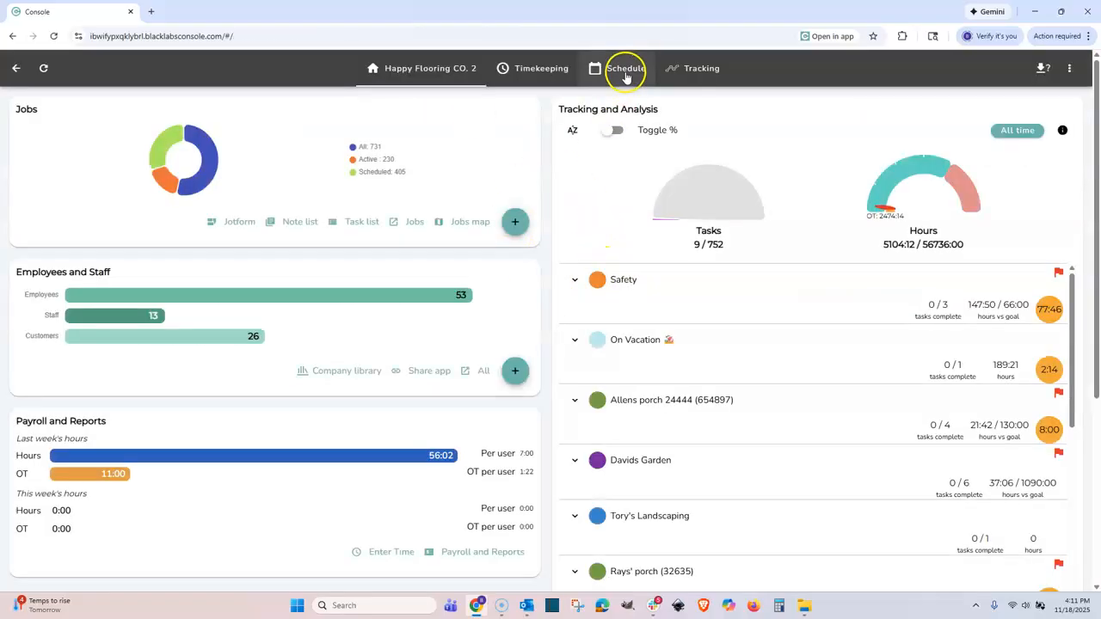
left_click(626, 76)
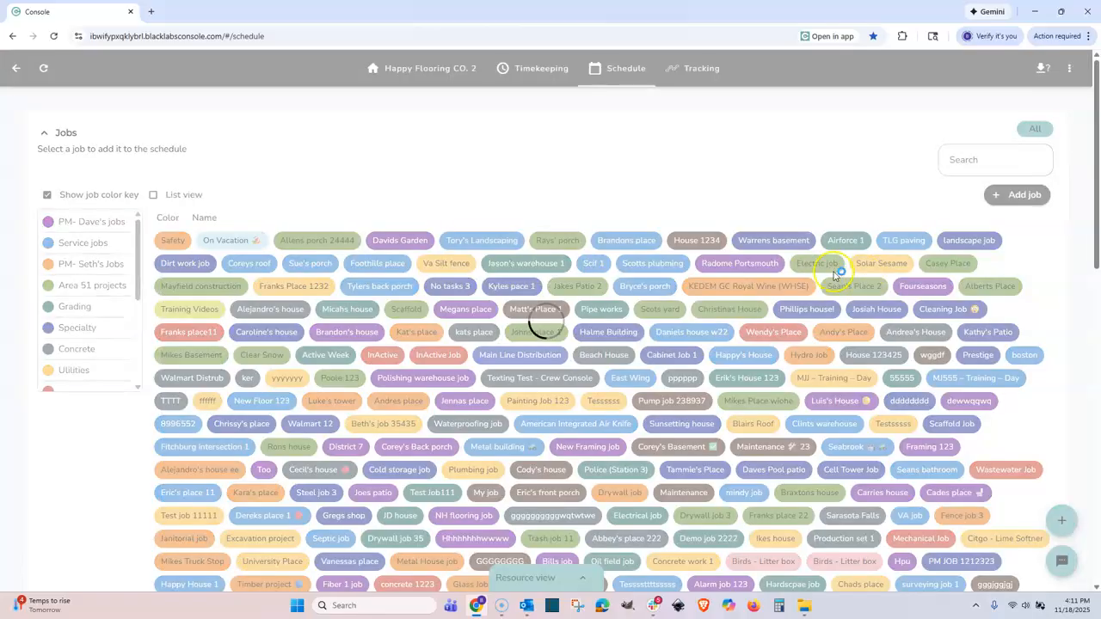
scroll(796, 267, "down", 1)
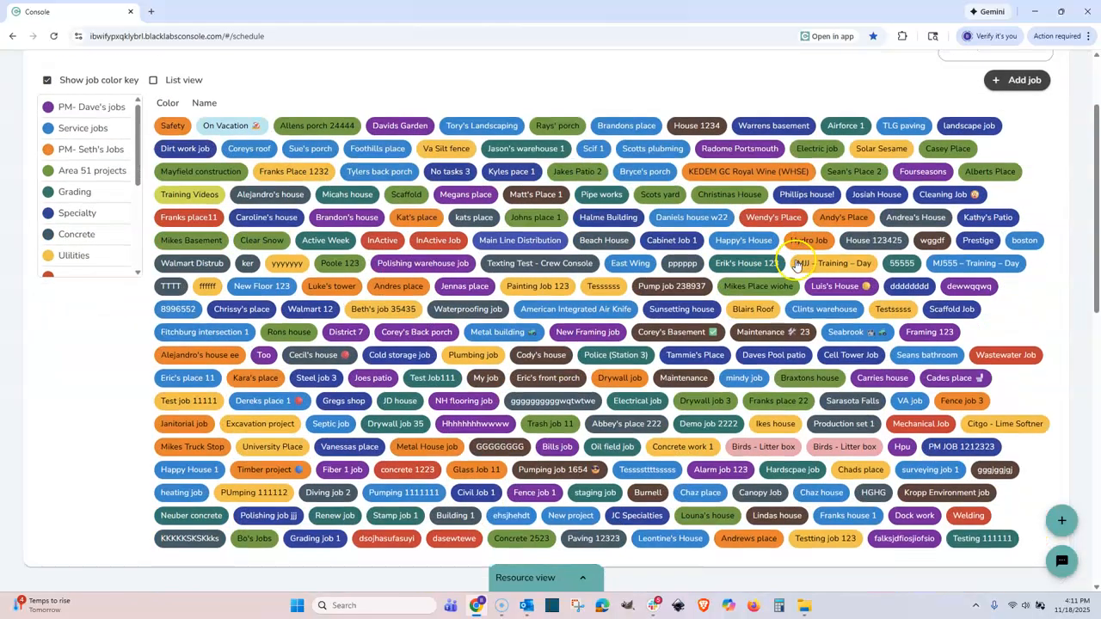
Sort the job chips by Color and then by Name, and start a new job.
left_click(160, 102)
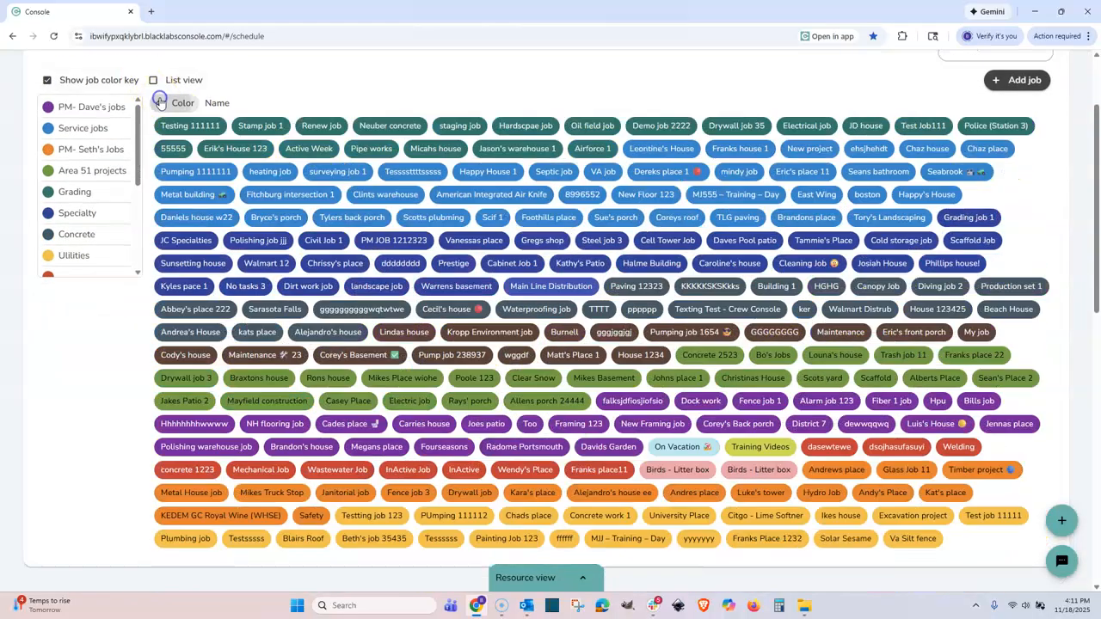
left_click(160, 102)
left_click(195, 104)
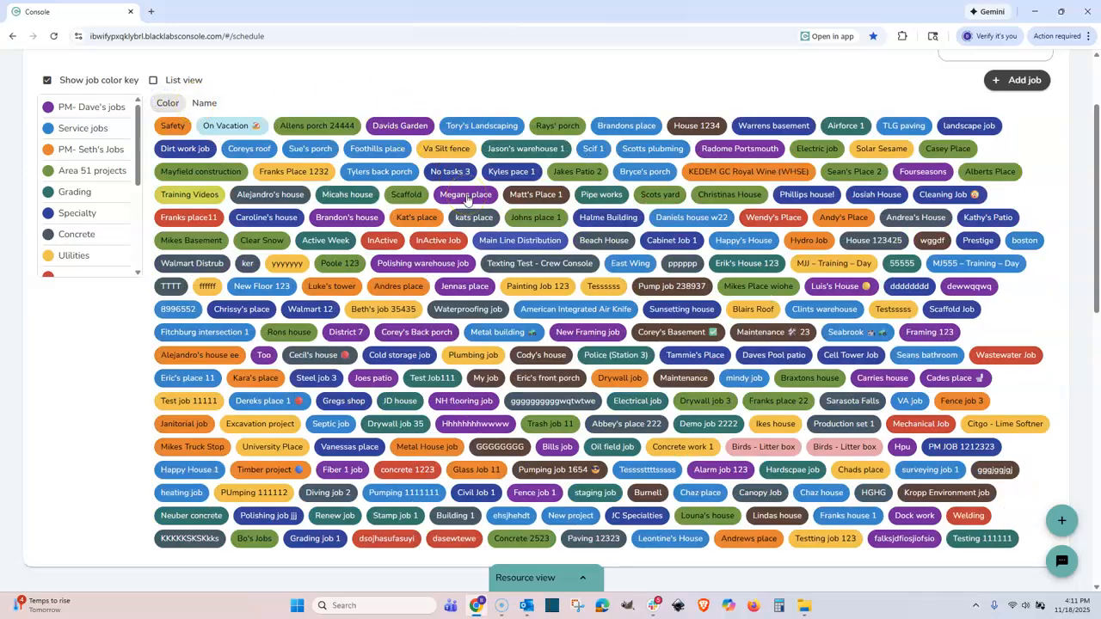
left_click(1003, 87)
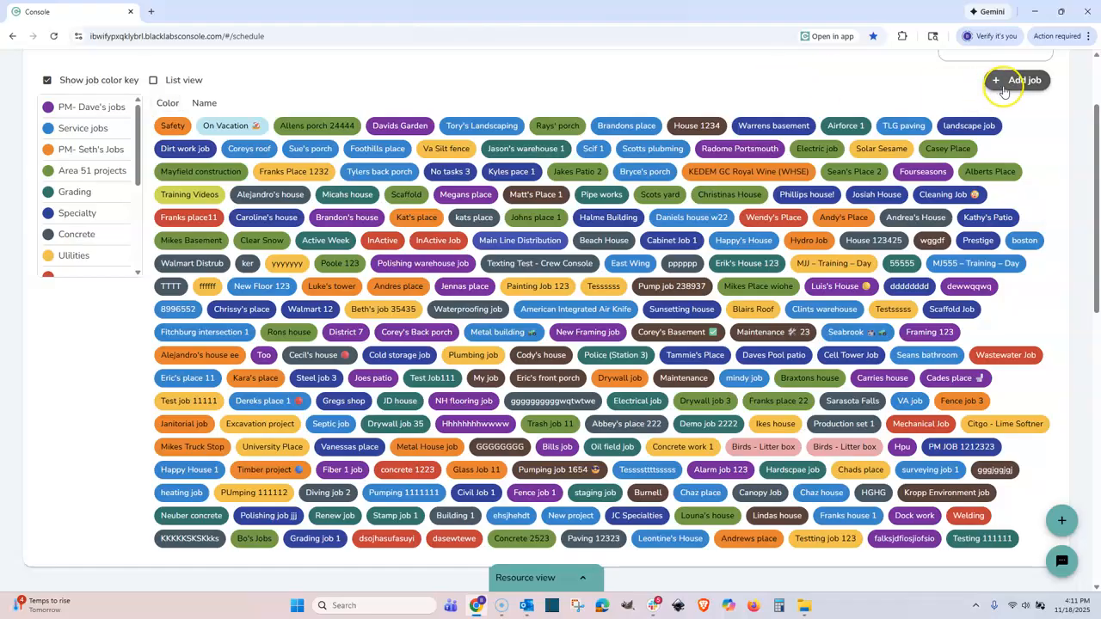
Name the job 'hshh', enter street 5320 using the Archdale autofill, and correct the state to NC.
left_click(459, 134)
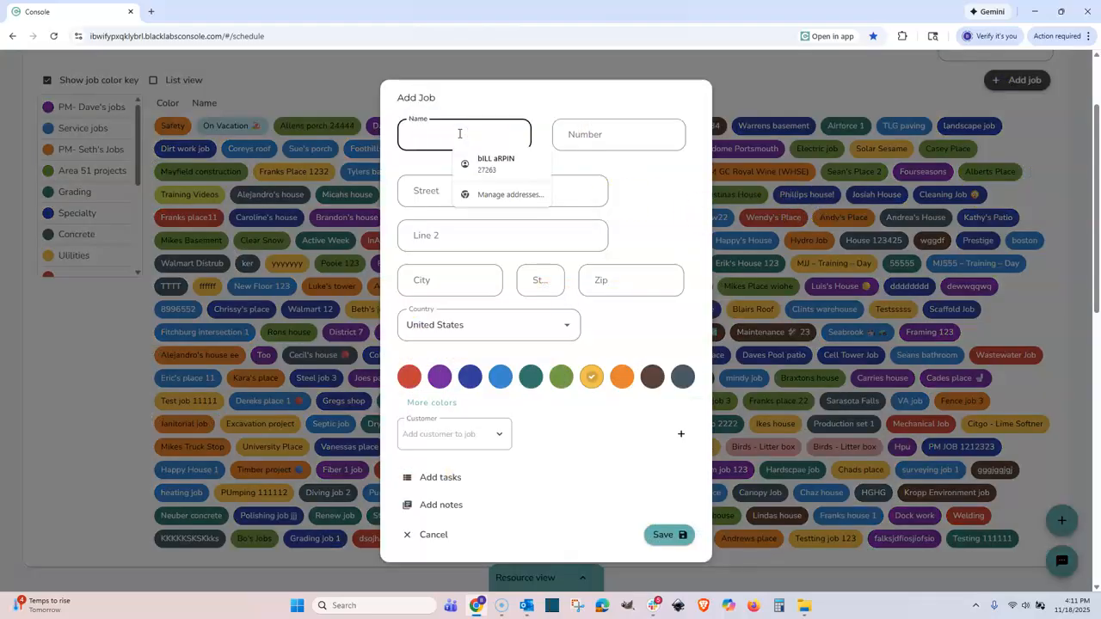
type("hshhhahsahsfhhsfh")
left_click(592, 135)
left_click(486, 188)
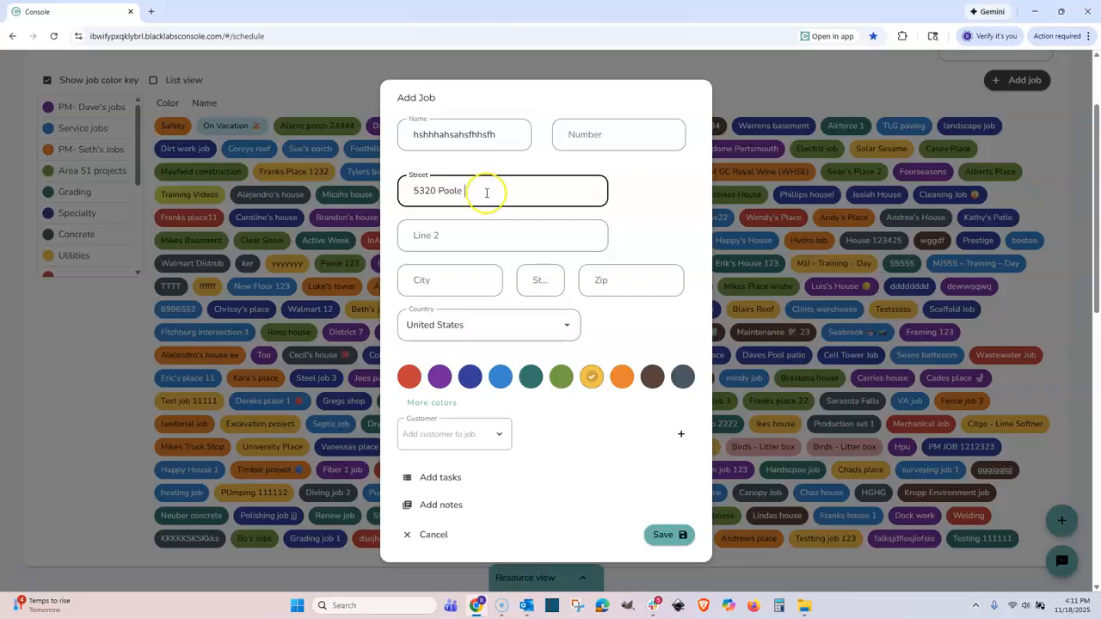
left_click(450, 279)
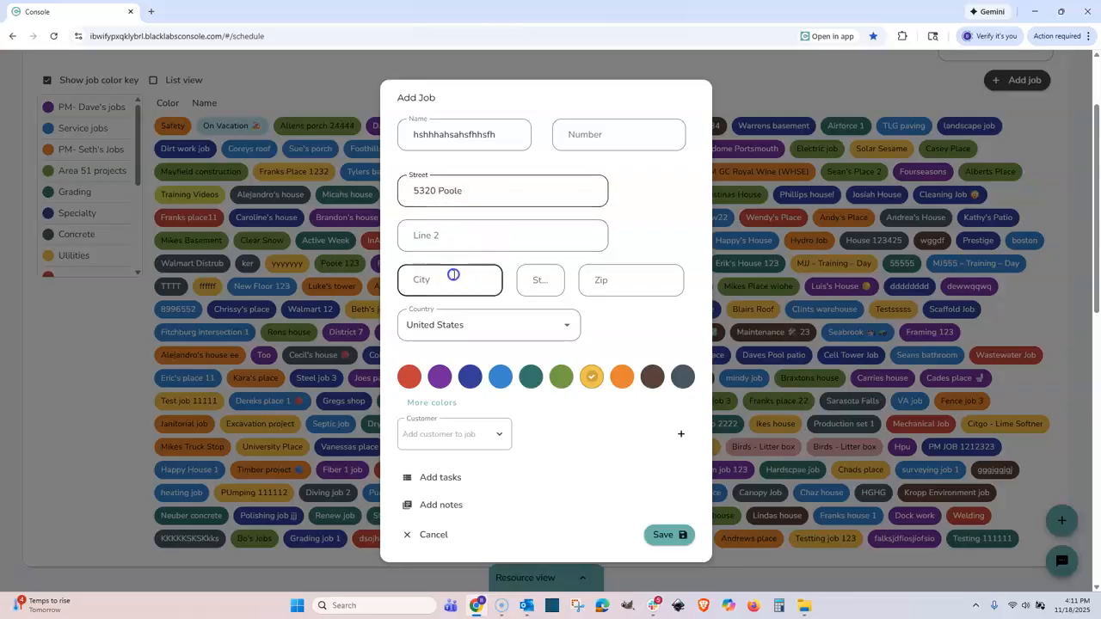
left_click(474, 302)
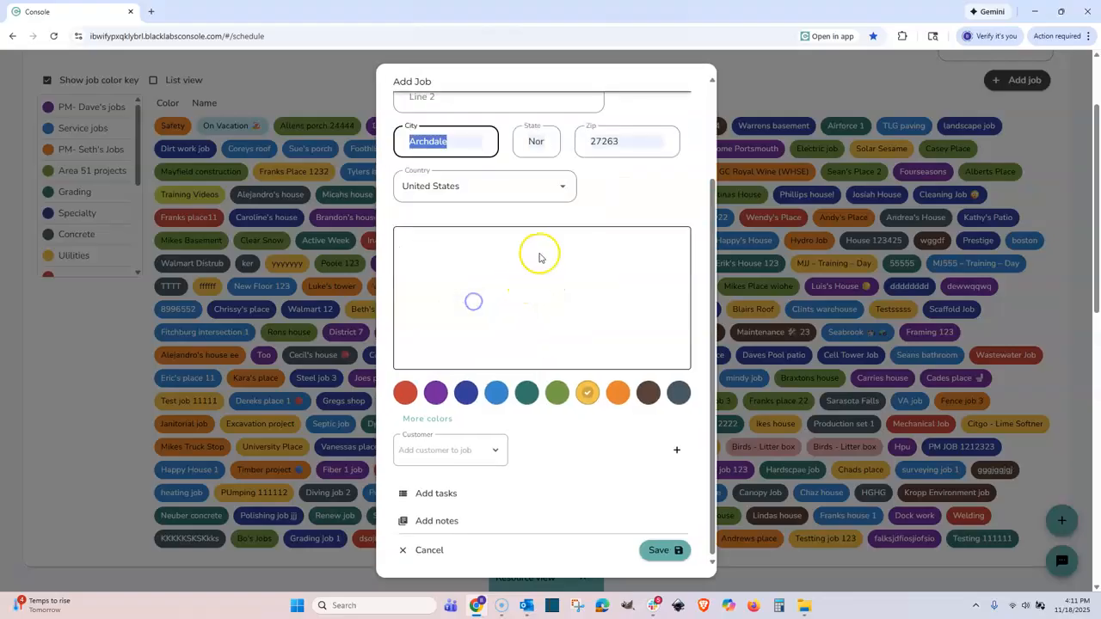
left_click(537, 143)
left_click(531, 138)
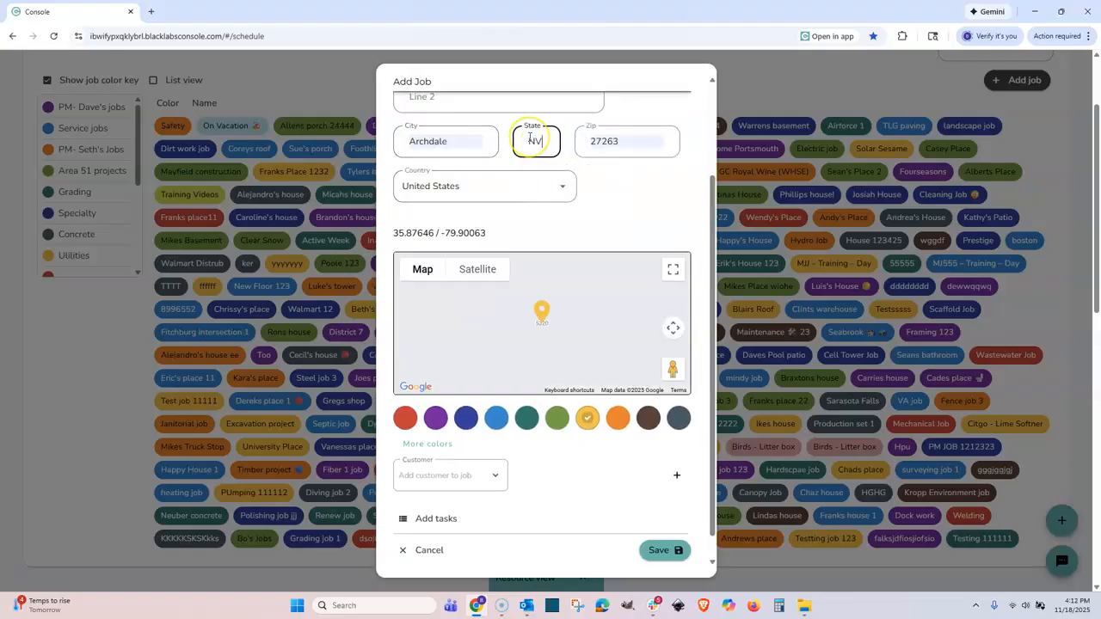
key("BackSpace")
type("C")
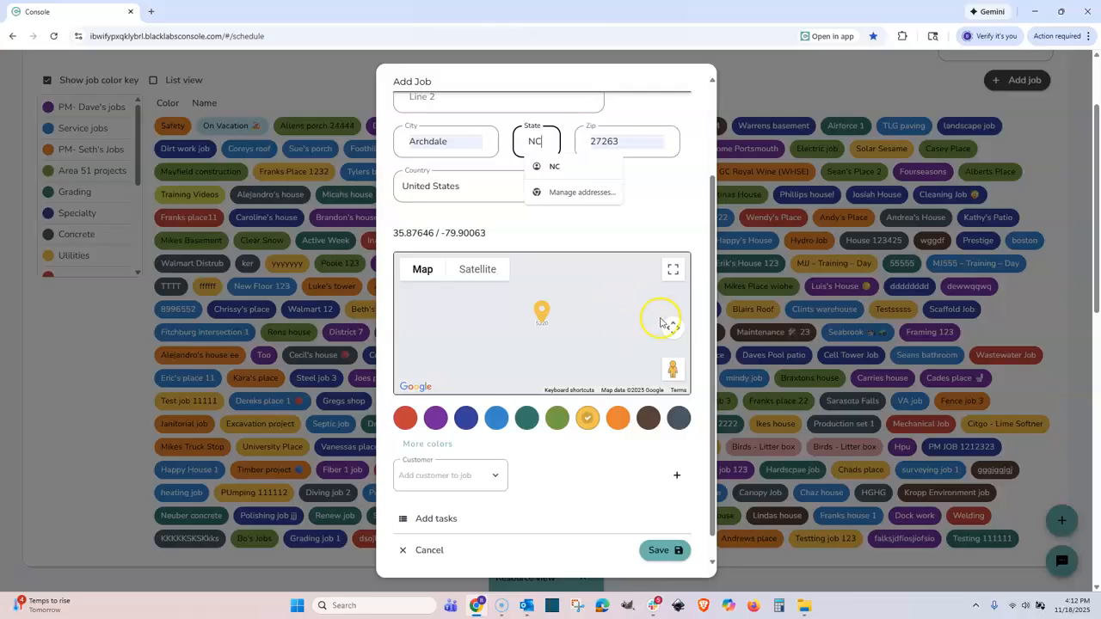
Zoom the map out and move the pin onto the site at 35.88529 / -79.88938.
left_click(670, 324)
left_click(648, 358)
left_click(647, 358)
mouse_move(543, 313)
left_mouse_down()
mouse_move(574, 311)
mouse_move(572, 299)
left_mouse_up()
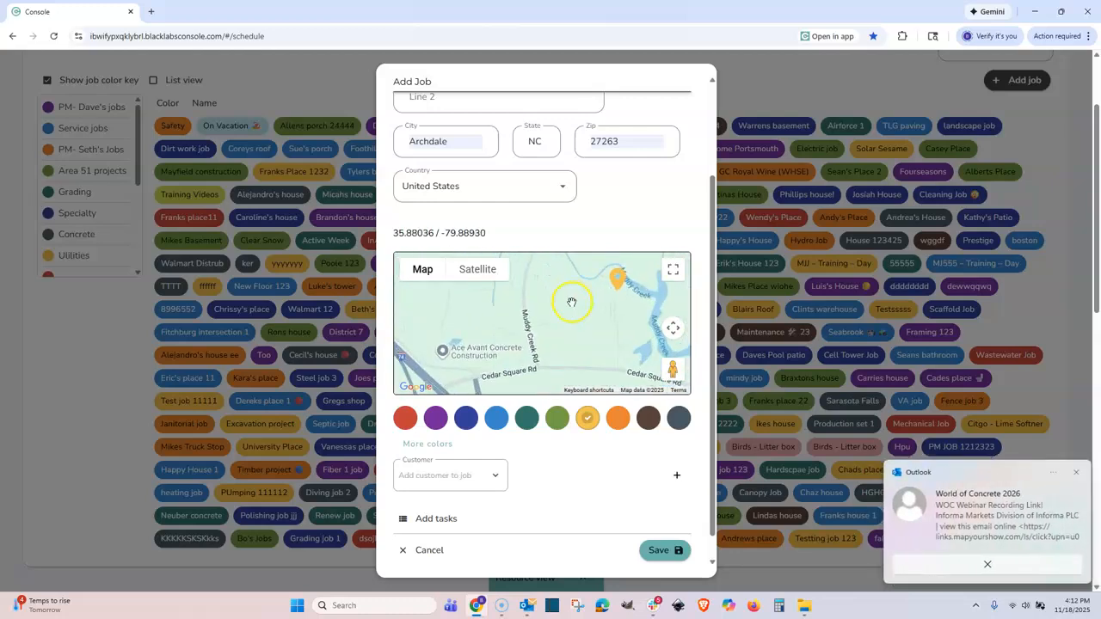
mouse_move(611, 286)
left_mouse_down()
mouse_move(618, 268)
mouse_move(643, 267)
mouse_move(626, 311)
mouse_move(640, 302)
mouse_move(622, 229)
mouse_move(600, 311)
left_mouse_up()
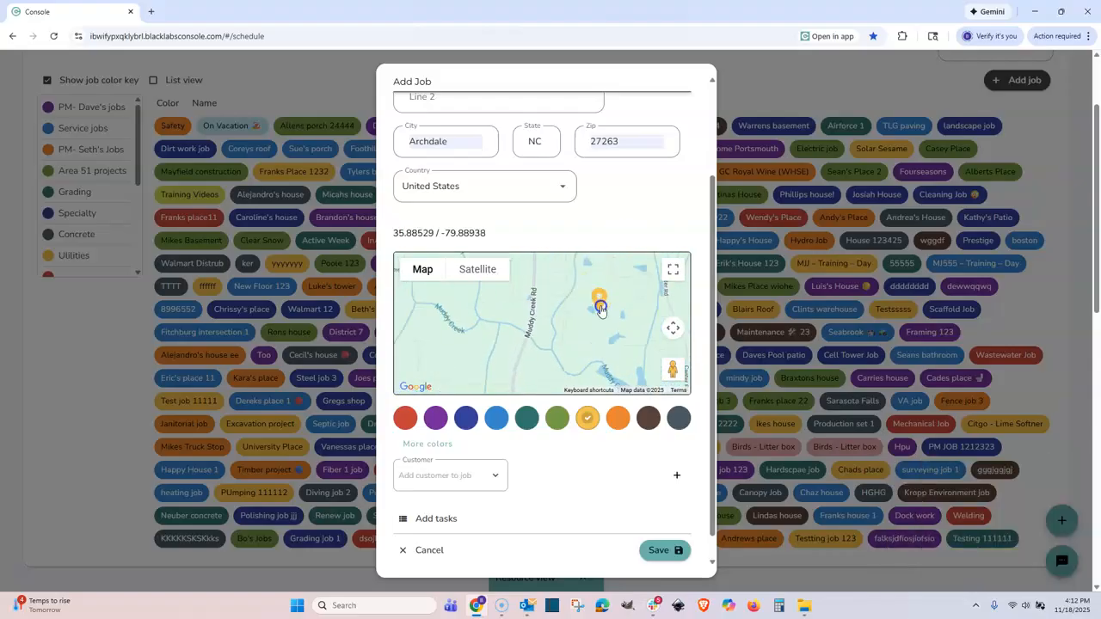
scroll(601, 308, "down", 2)
left_click_drag(495, 233, 387, 233)
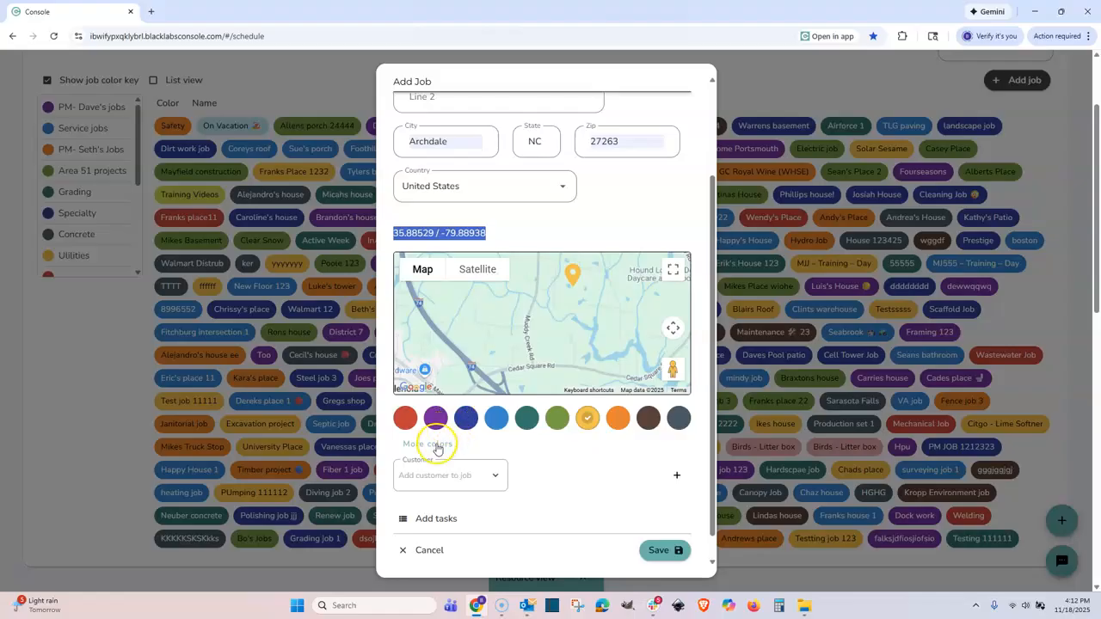
Leave the job's colour and tasks unchanged, then save the new job for Tue 11/18.
left_click(433, 445)
scroll(542, 396, "down", 2)
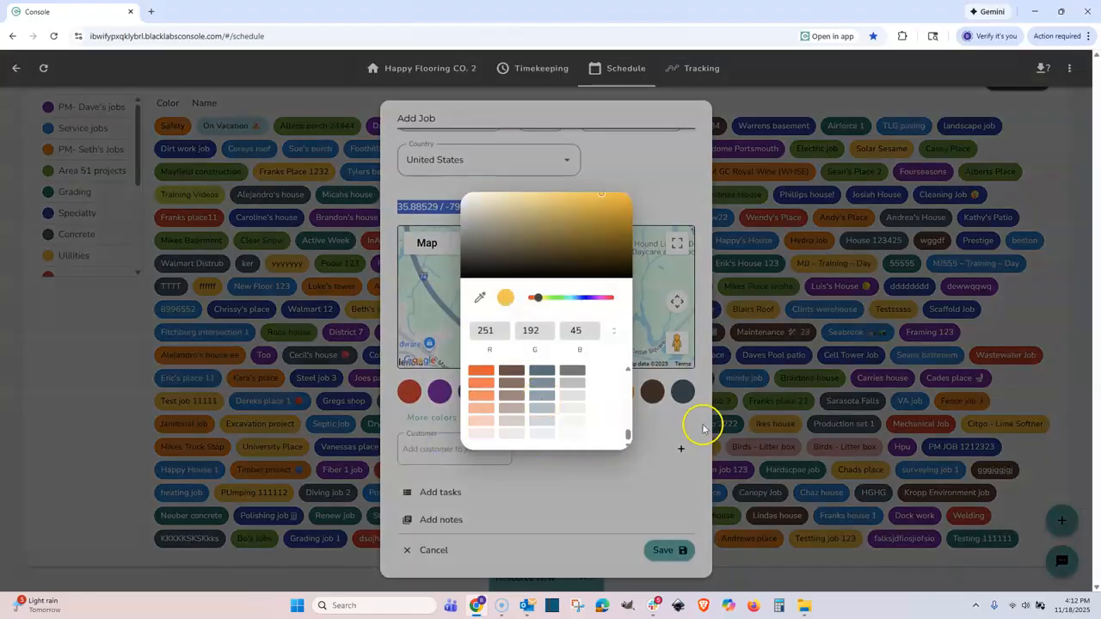
left_click(651, 421)
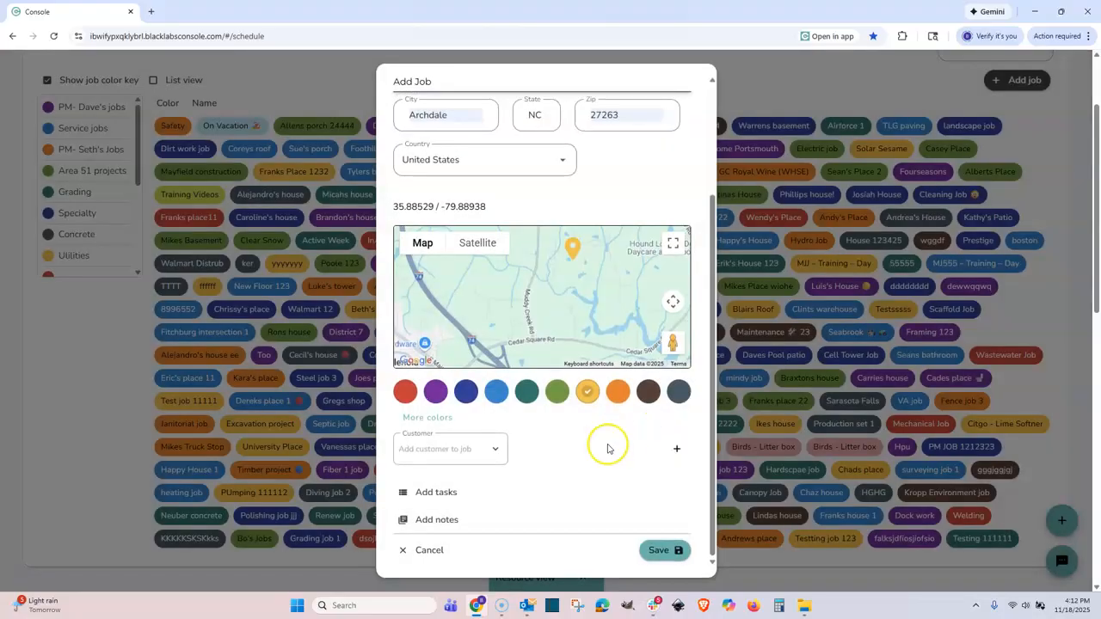
left_click(435, 494)
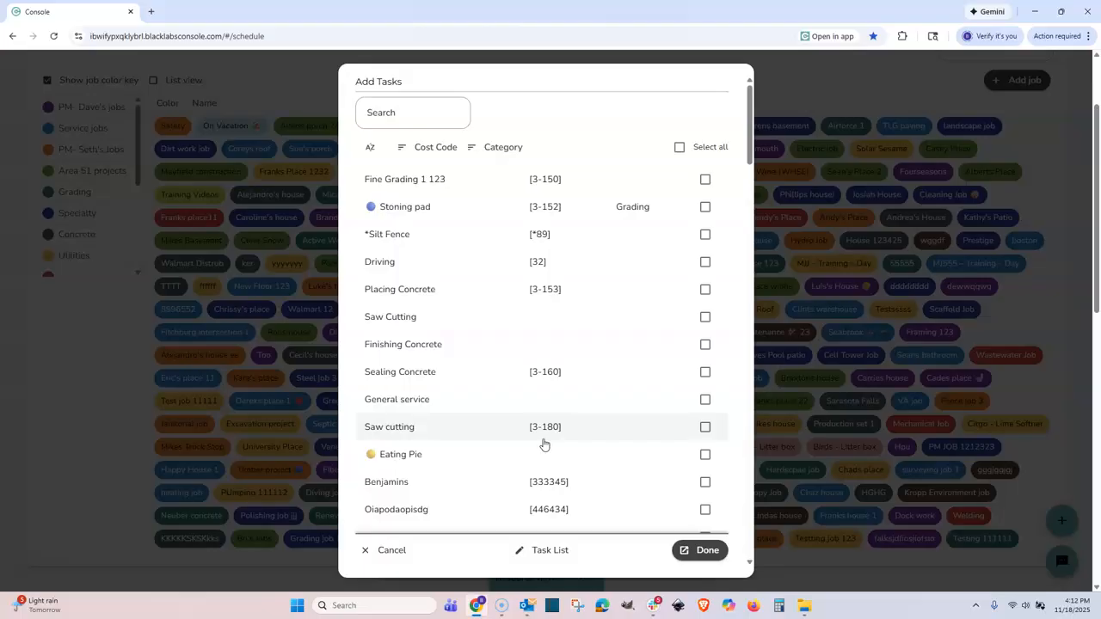
left_click(393, 551)
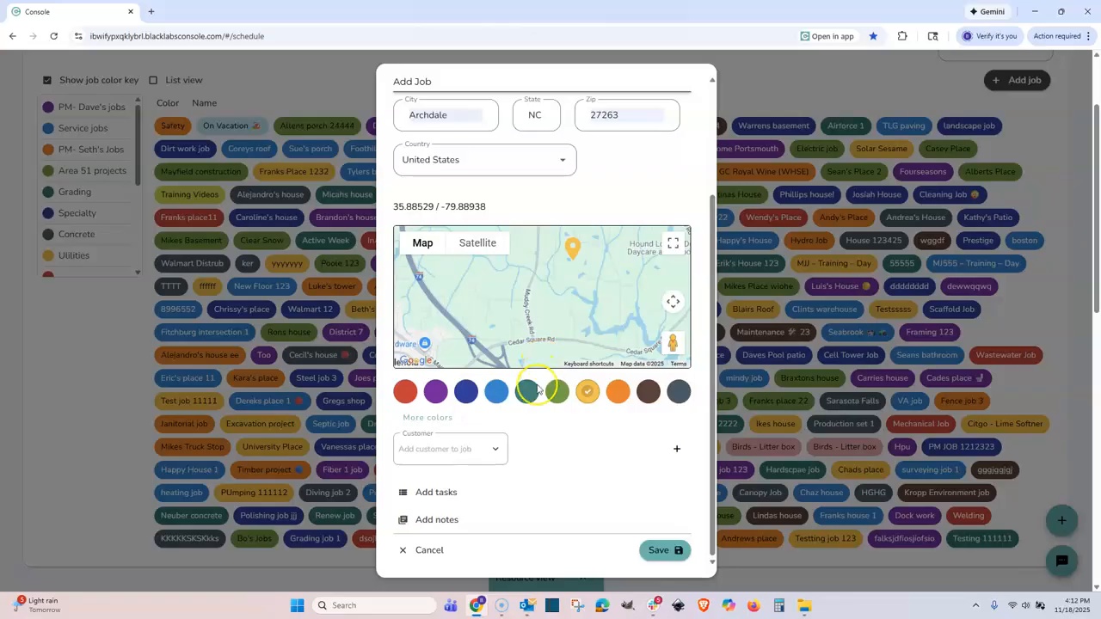
left_click(662, 550)
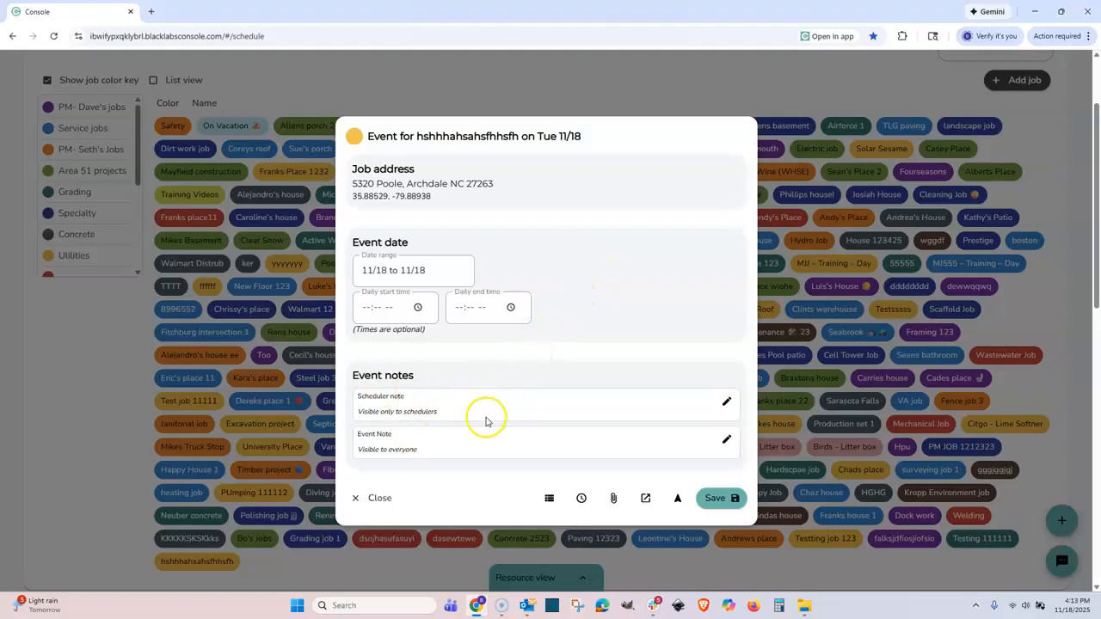
Give the Tue 11/18 event the scheduler note 'Order this or that / Needs 2 people' and save it.
left_click(725, 401)
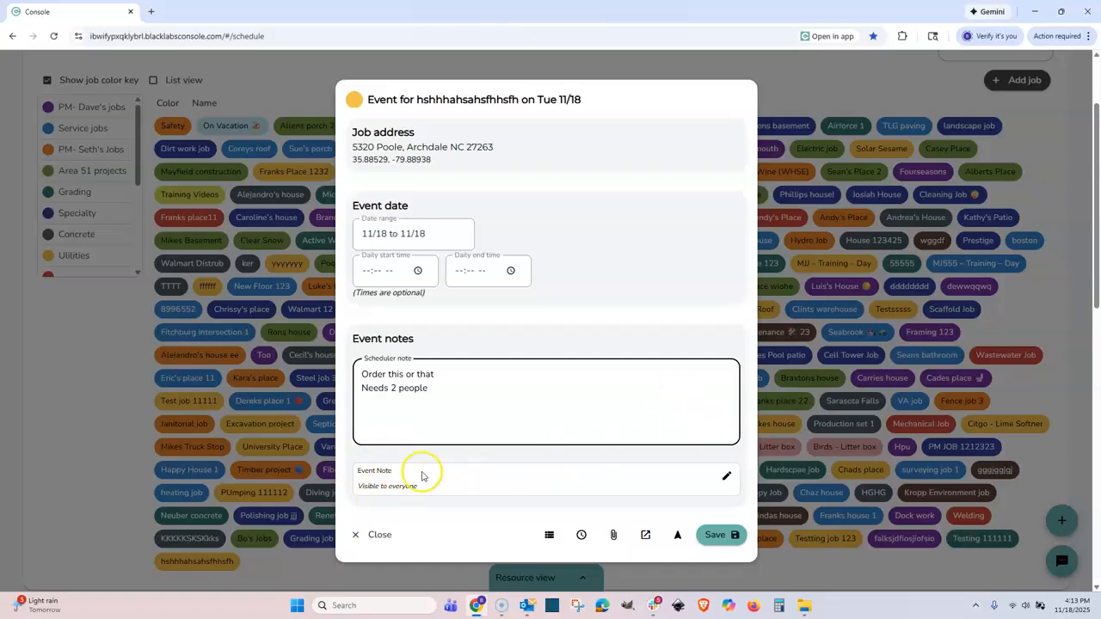
left_click(719, 535)
scroll(745, 384, "down", 5)
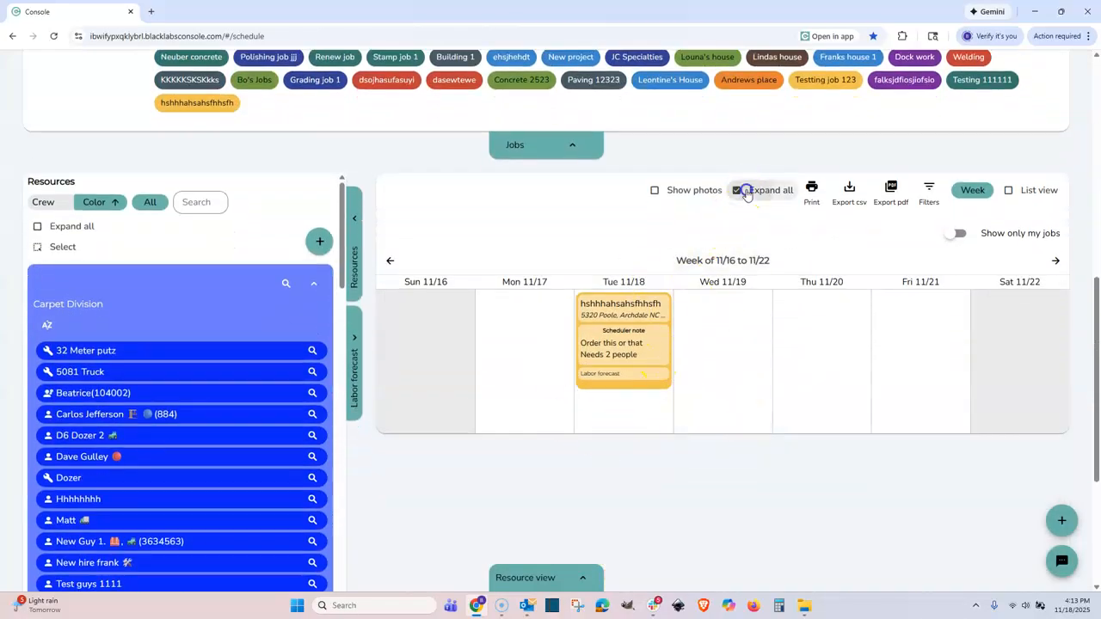
Extend the job's event to run from 11/18 through 11/20 and save it.
left_click(745, 191)
left_click(745, 191)
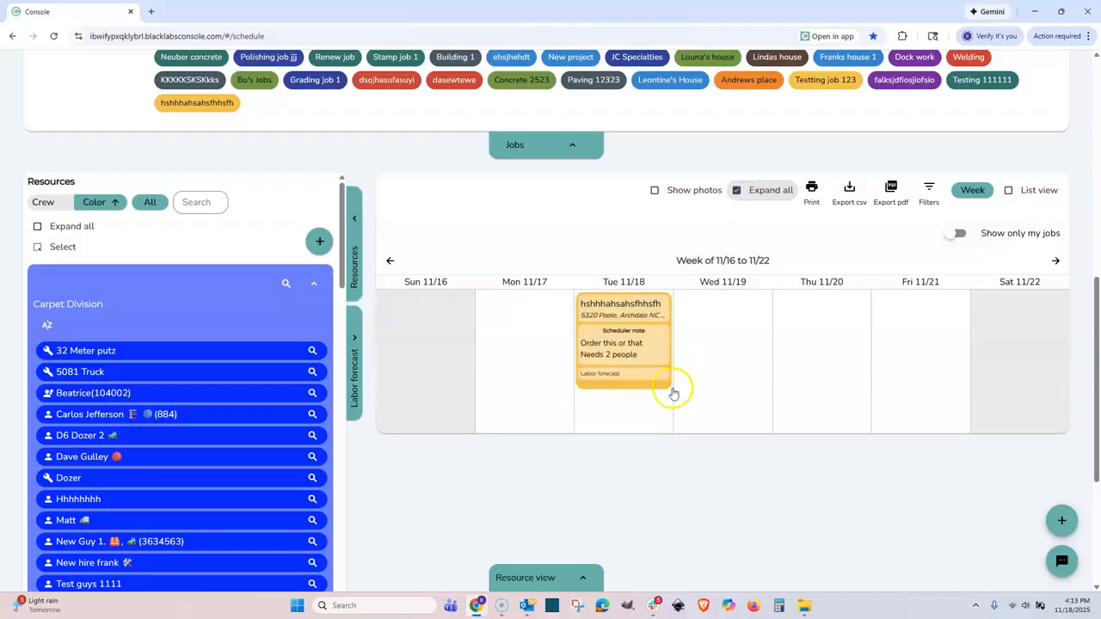
scroll(673, 388, "up", 2)
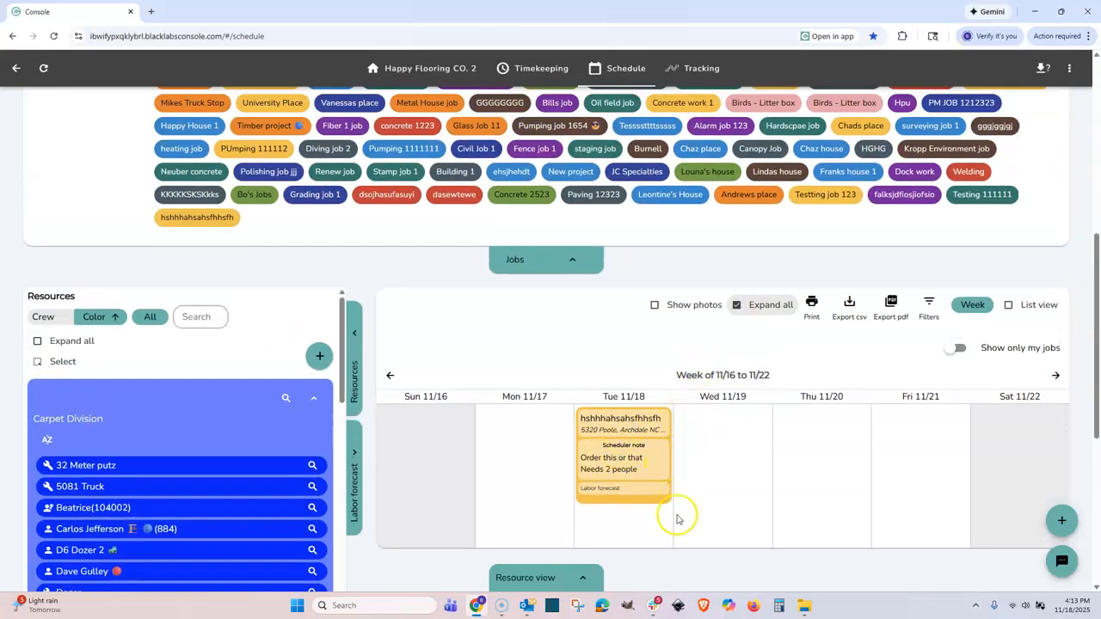
left_click(646, 466)
left_click(410, 295)
left_click(413, 432)
left_click(459, 435)
left_click(701, 550)
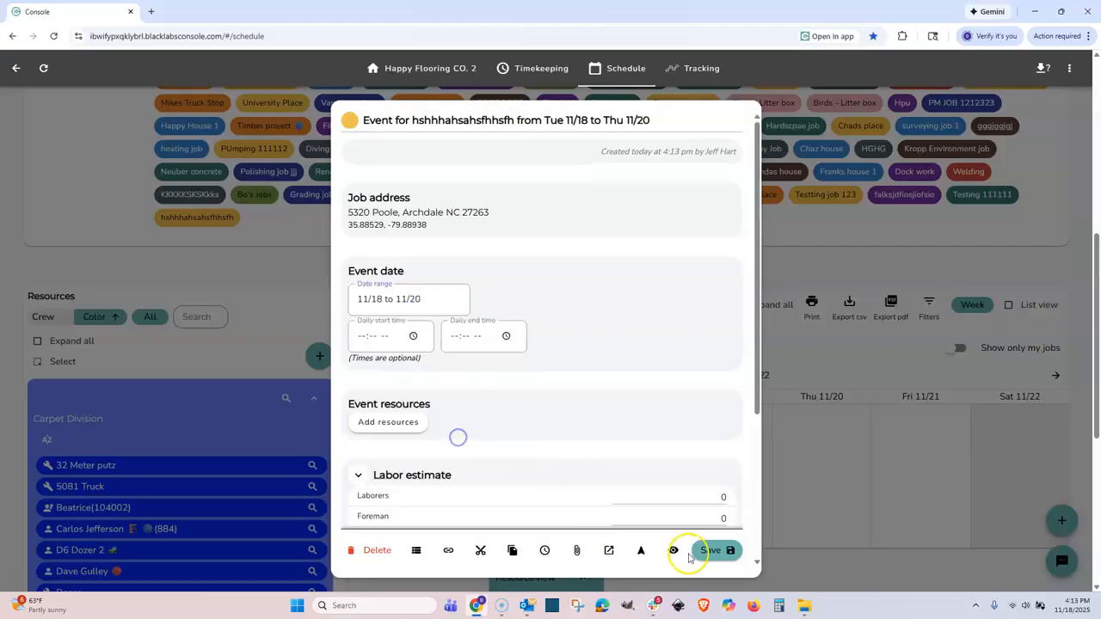
left_click(726, 447)
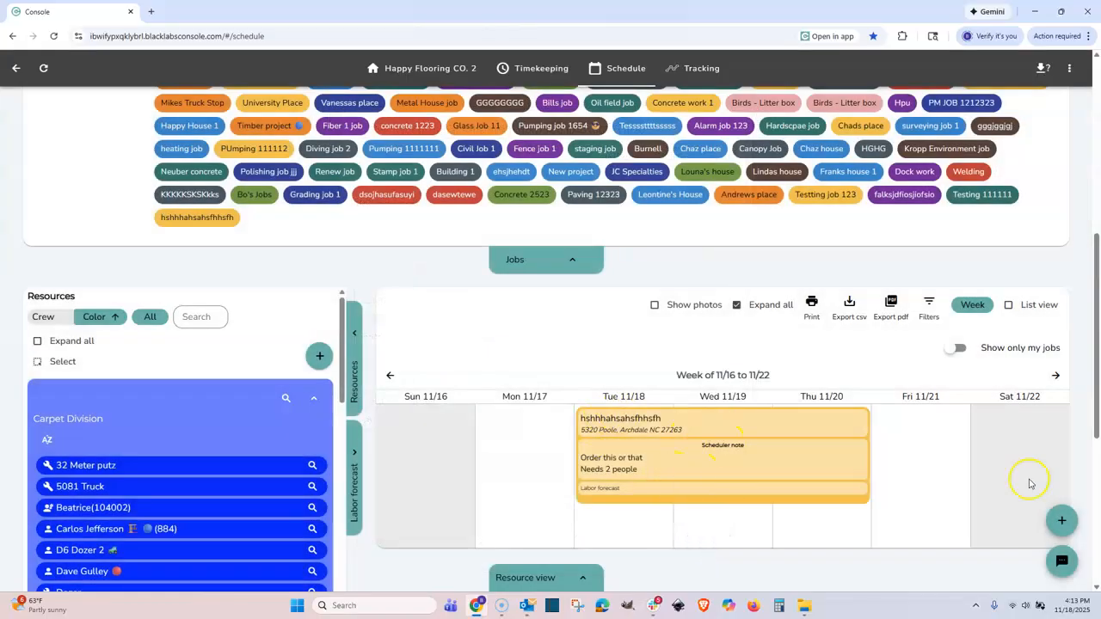
scroll(562, 372, "up", 1)
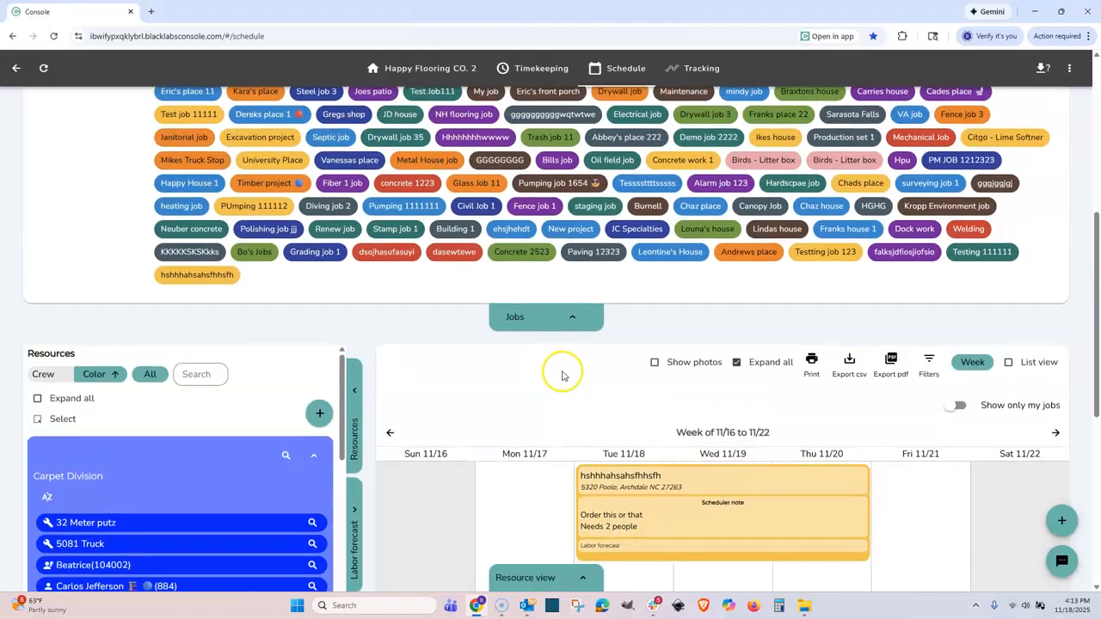
left_click(213, 279)
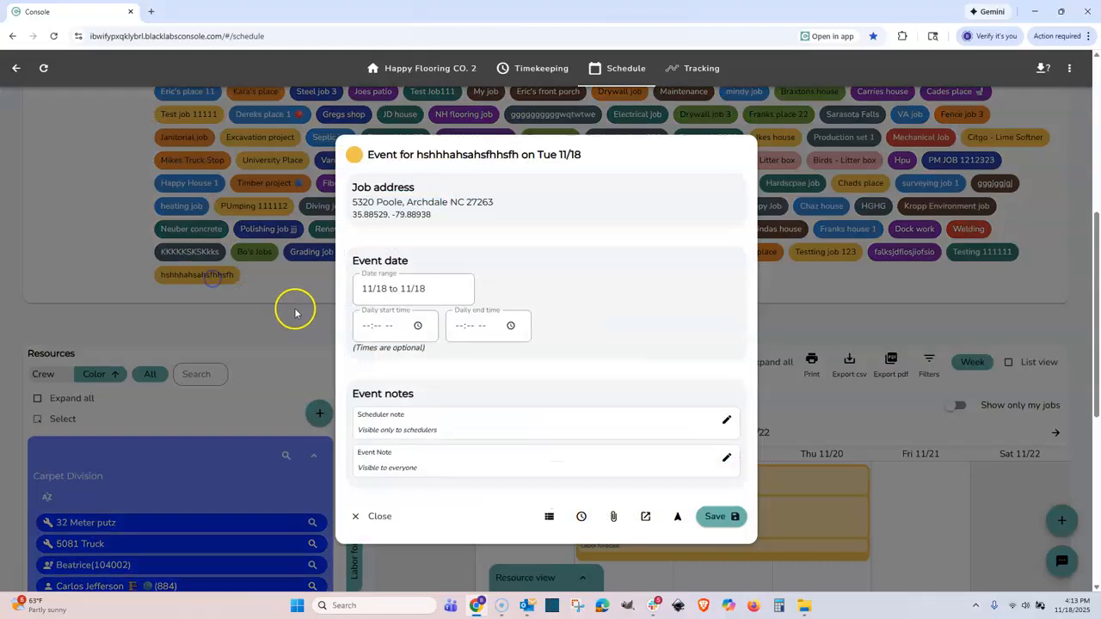
left_click(442, 292)
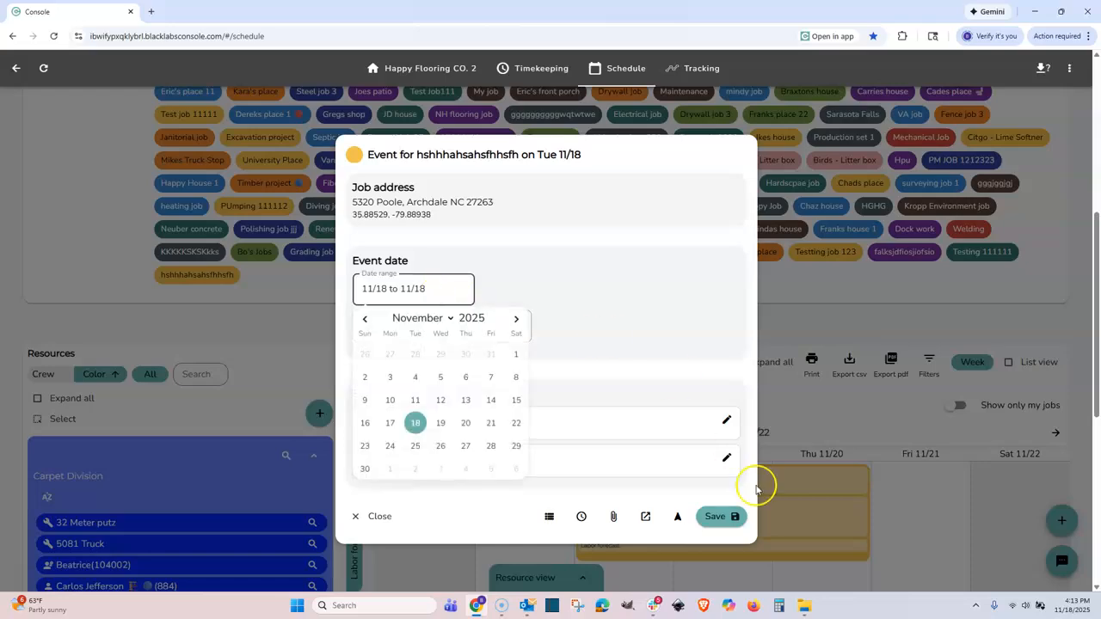
left_click(713, 515)
scroll(777, 459, "down", 2)
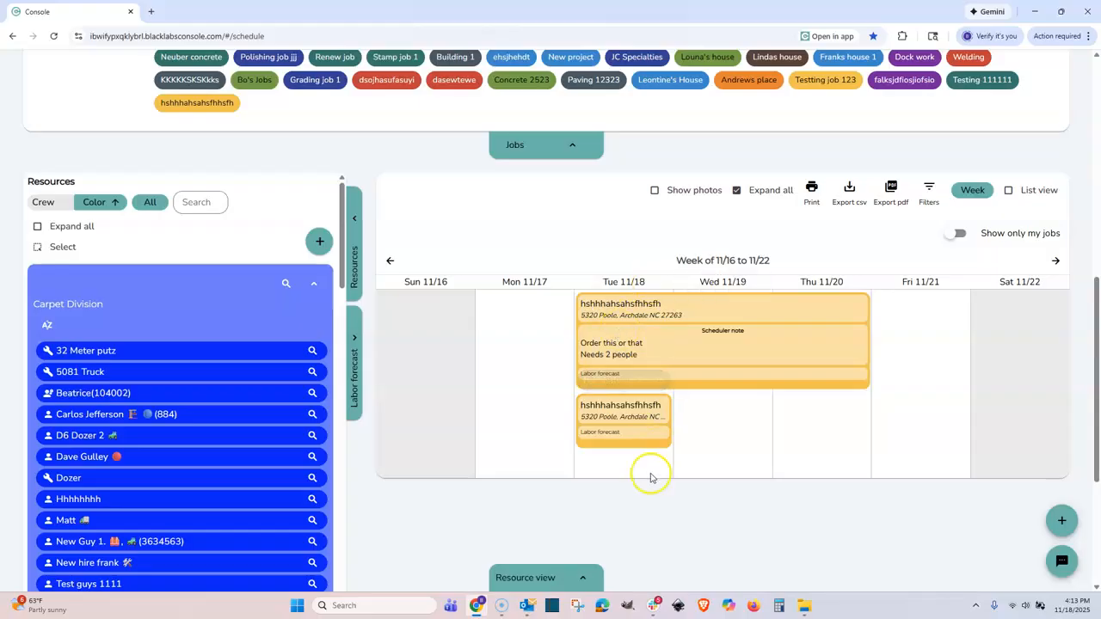
scroll(852, 185, "up", 1)
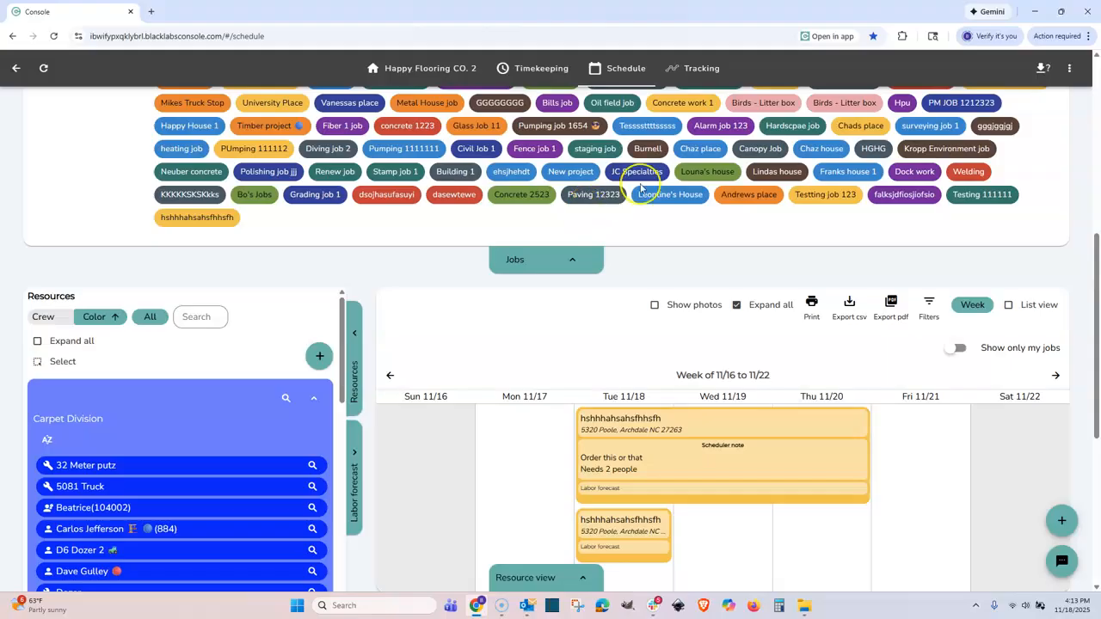
left_click(668, 196)
left_click(713, 552)
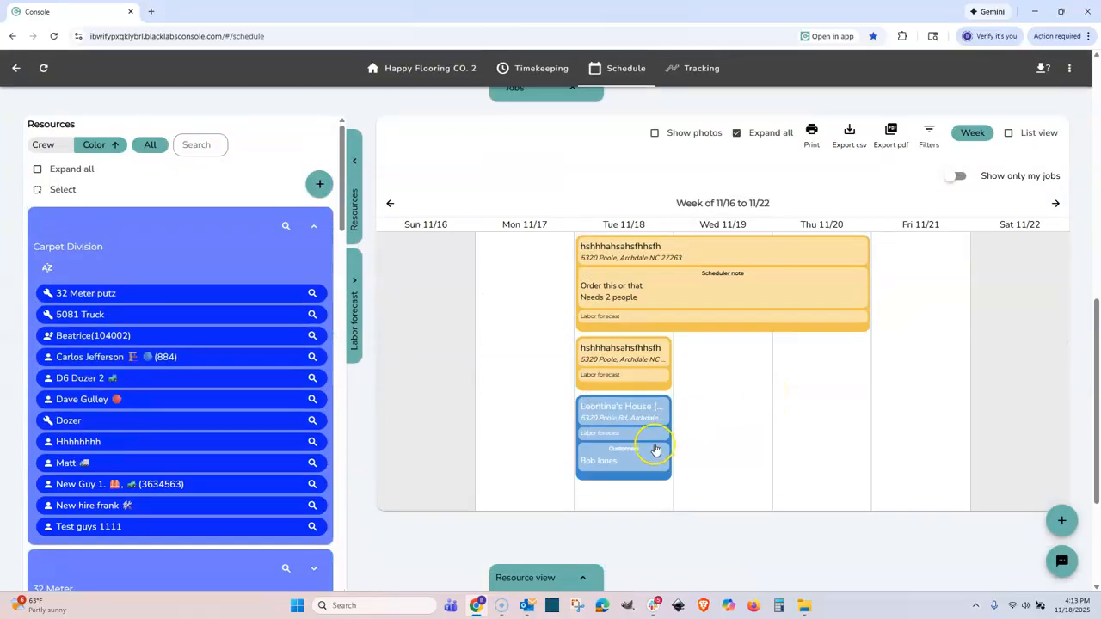
left_click(652, 448)
left_click(366, 551)
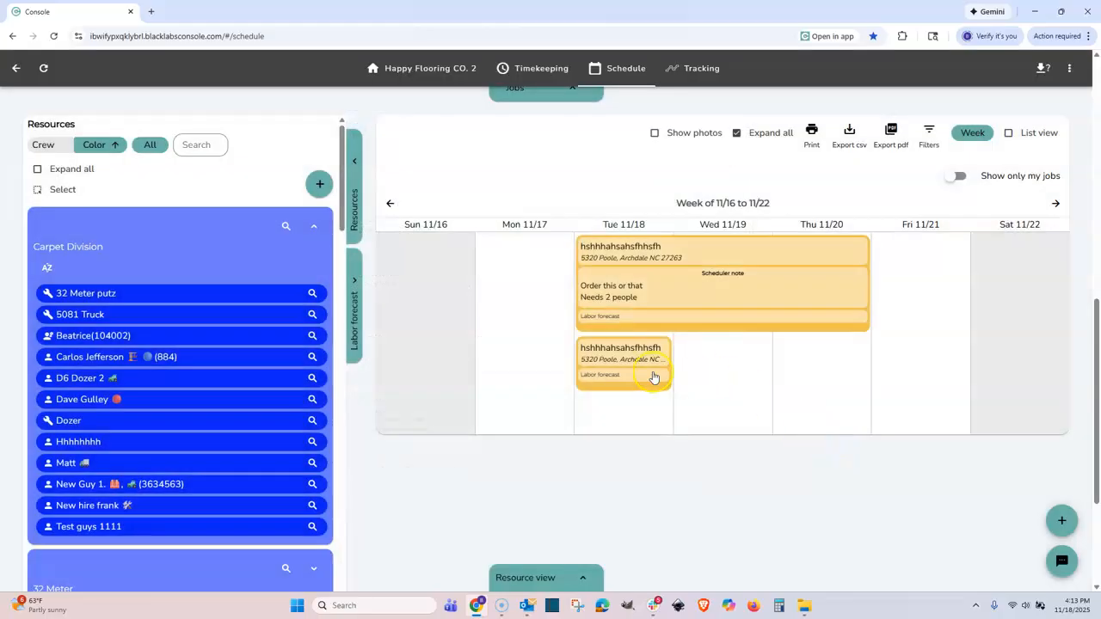
left_click(654, 377)
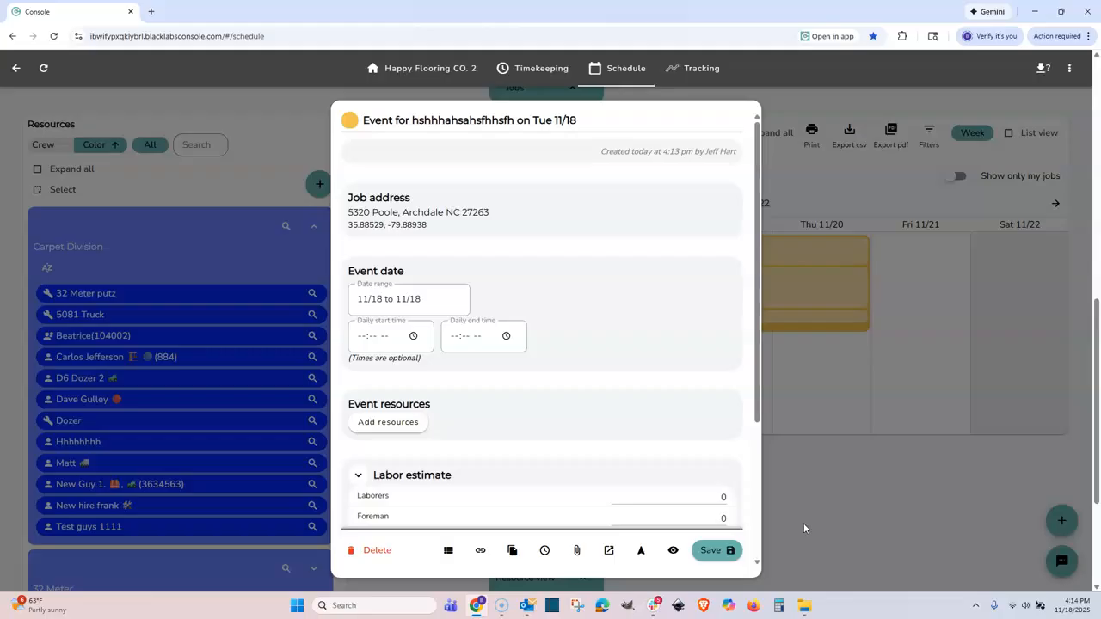
left_click(378, 553)
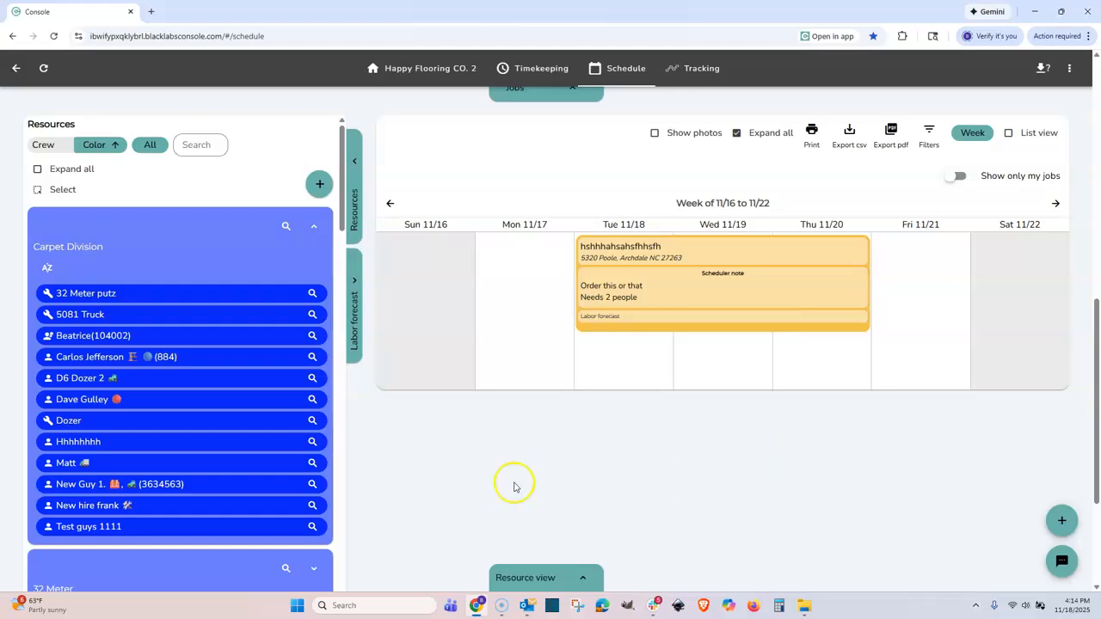
left_click(321, 199)
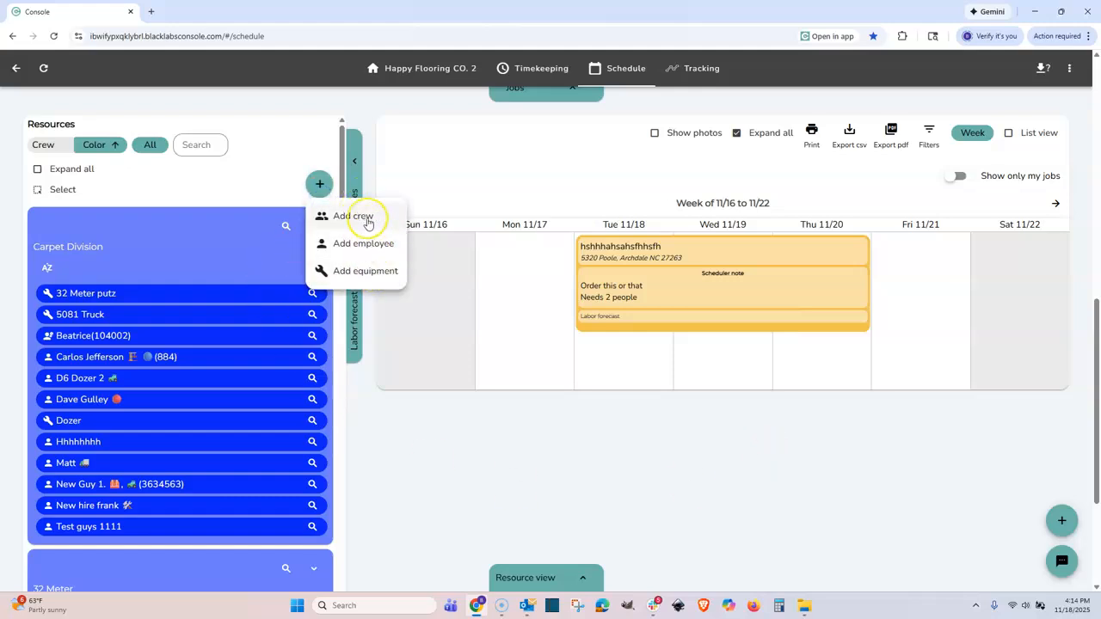
left_click(361, 246)
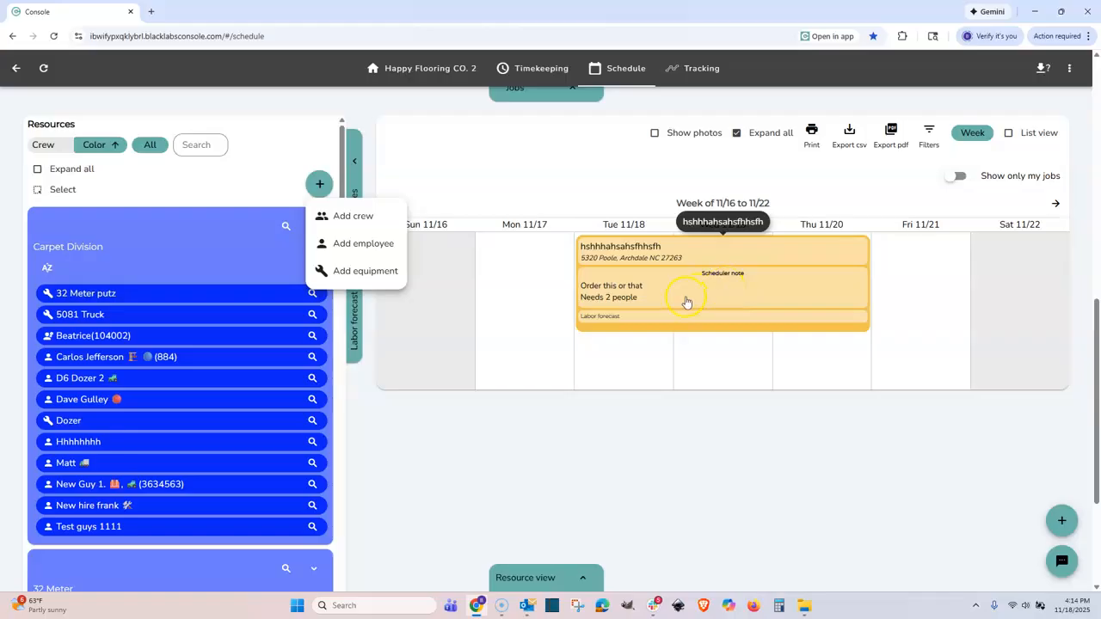
left_click(357, 217)
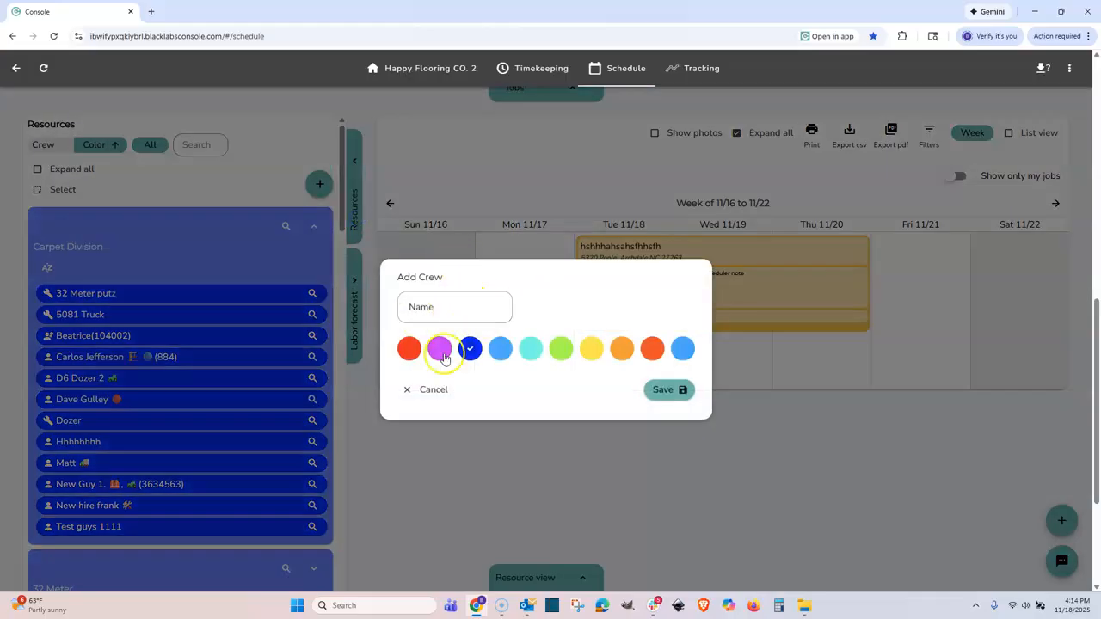
left_click(438, 307)
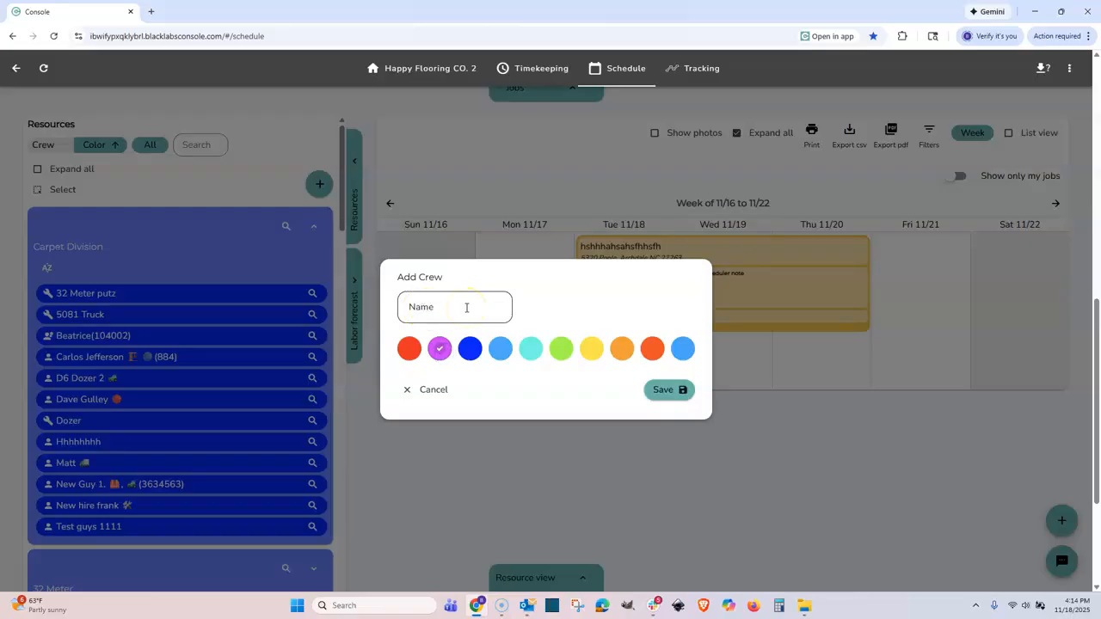
left_click(493, 431)
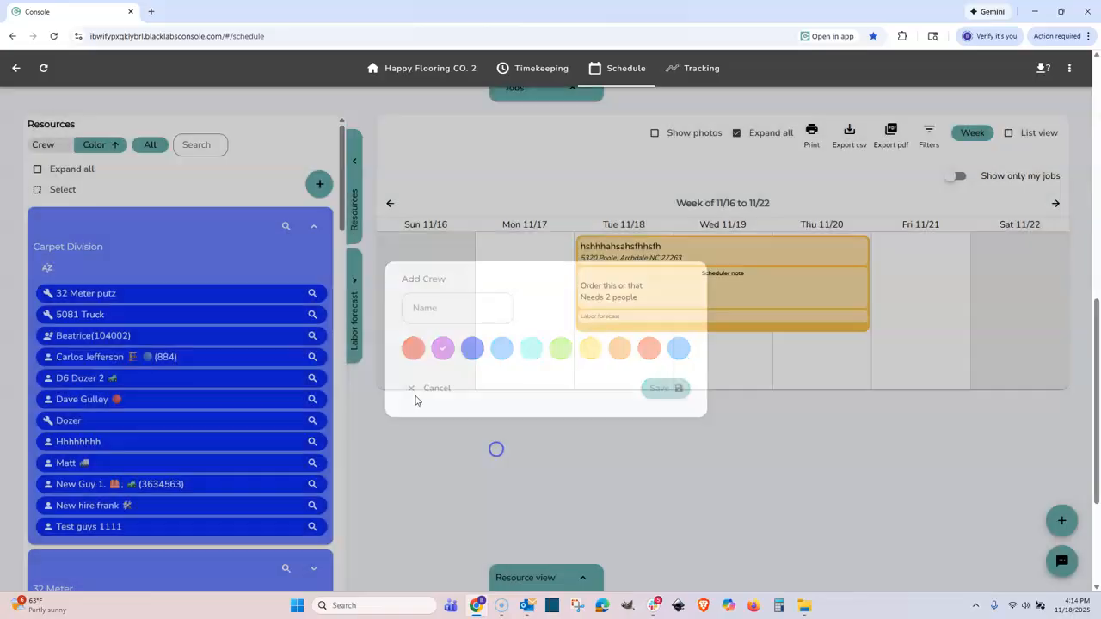
left_click(318, 229)
left_click(315, 228)
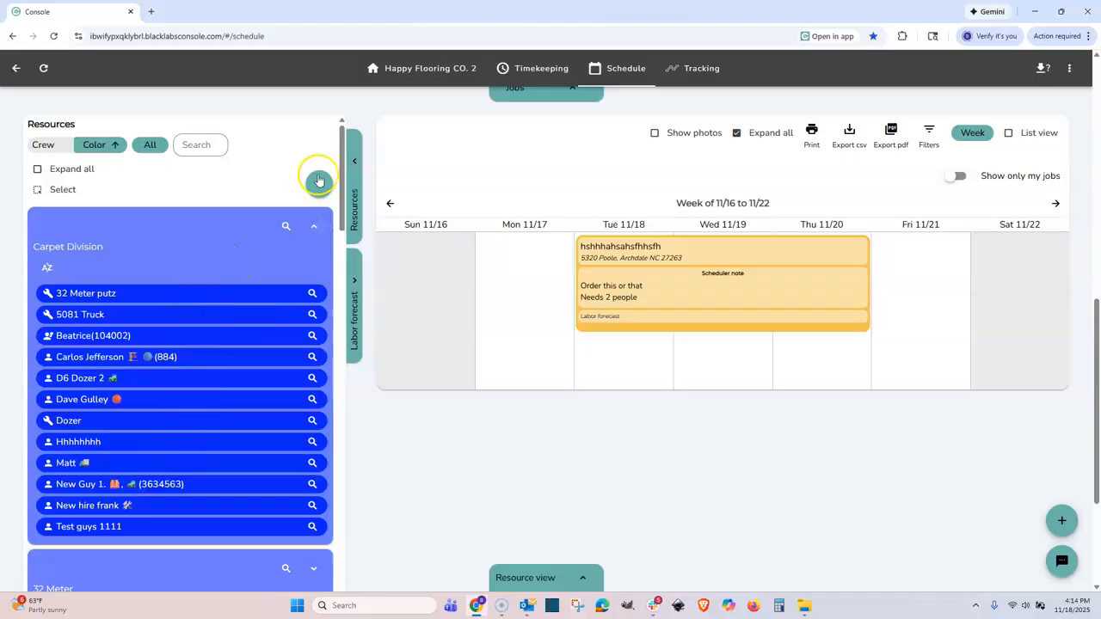
Add the Carpet Division crew to the Tue–Thu event's Resources.
left_click(318, 184)
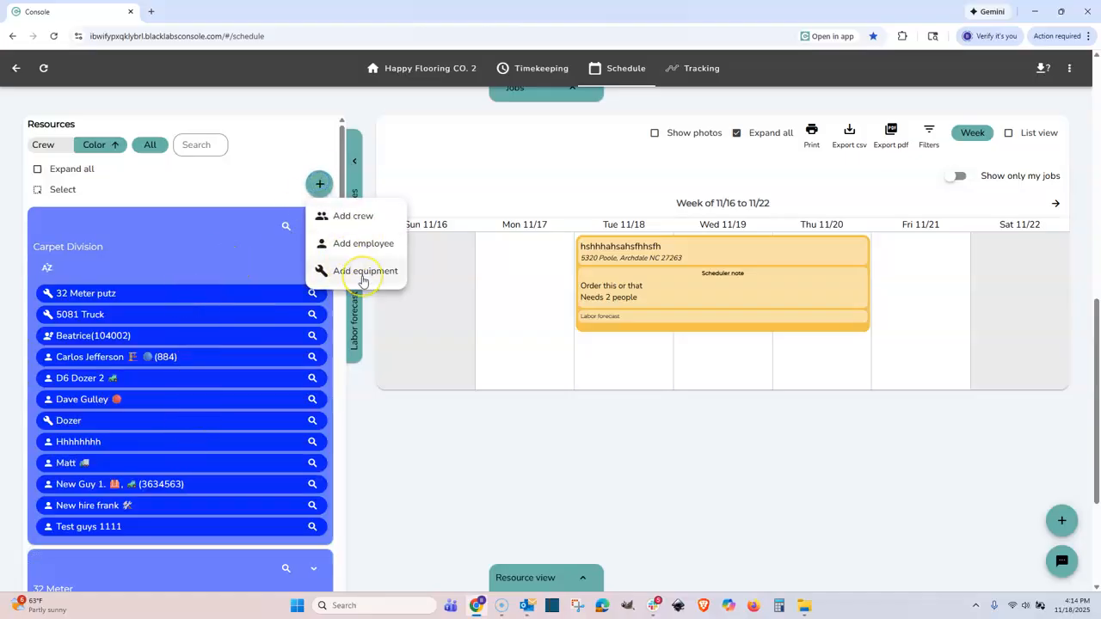
left_click(230, 247)
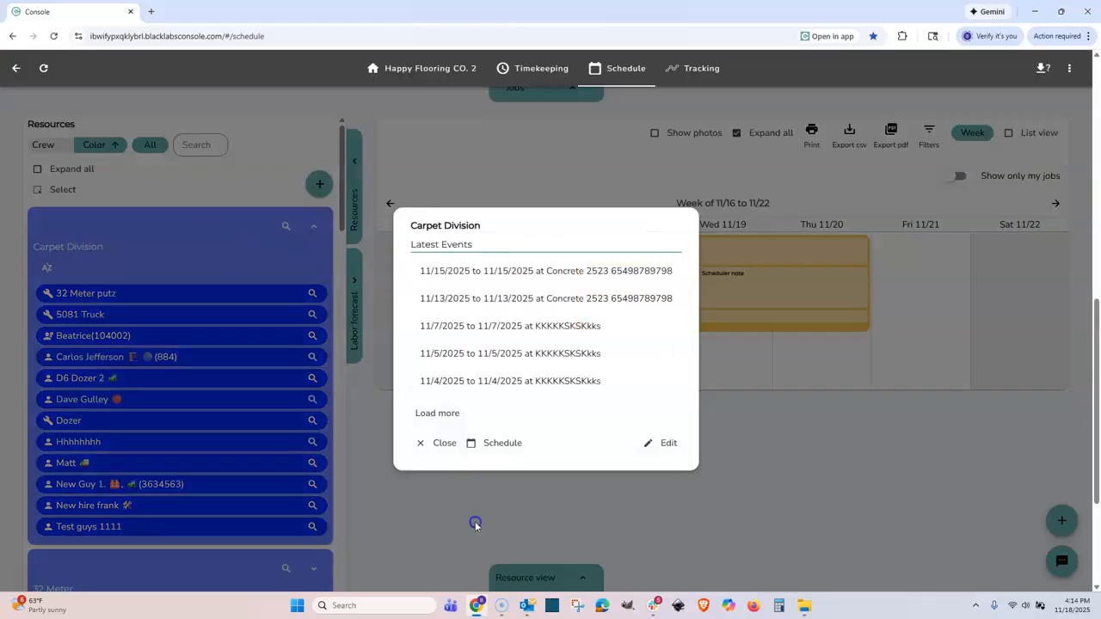
left_click(474, 522)
left_click_drag(278, 253, 699, 385)
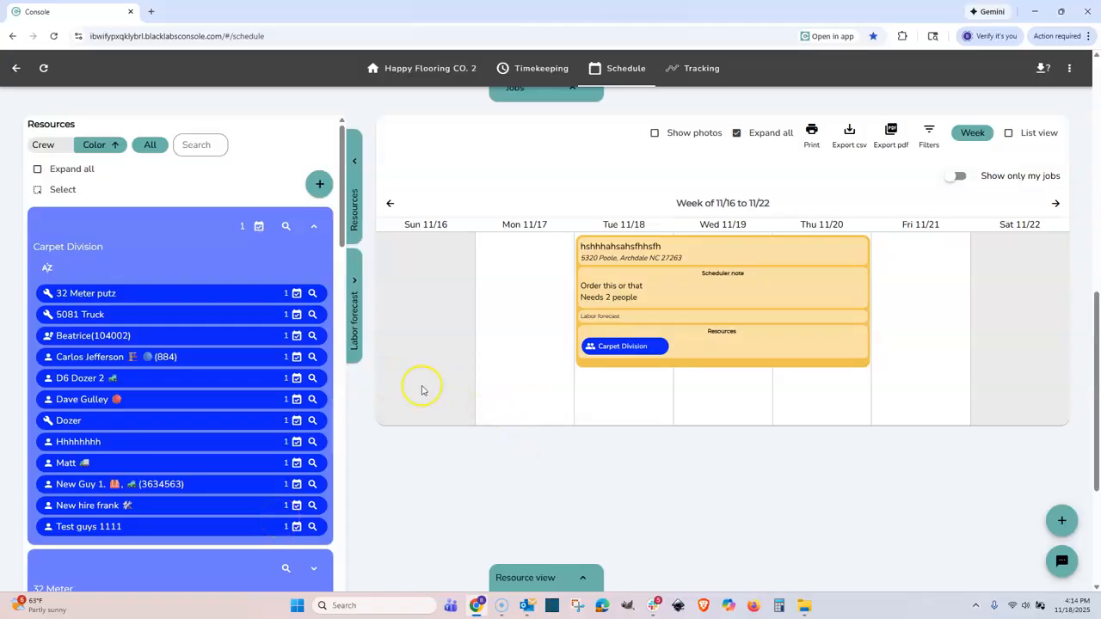
Start adding a new employee and enter the employee's name and PIN.
left_click(319, 184)
left_click(369, 237)
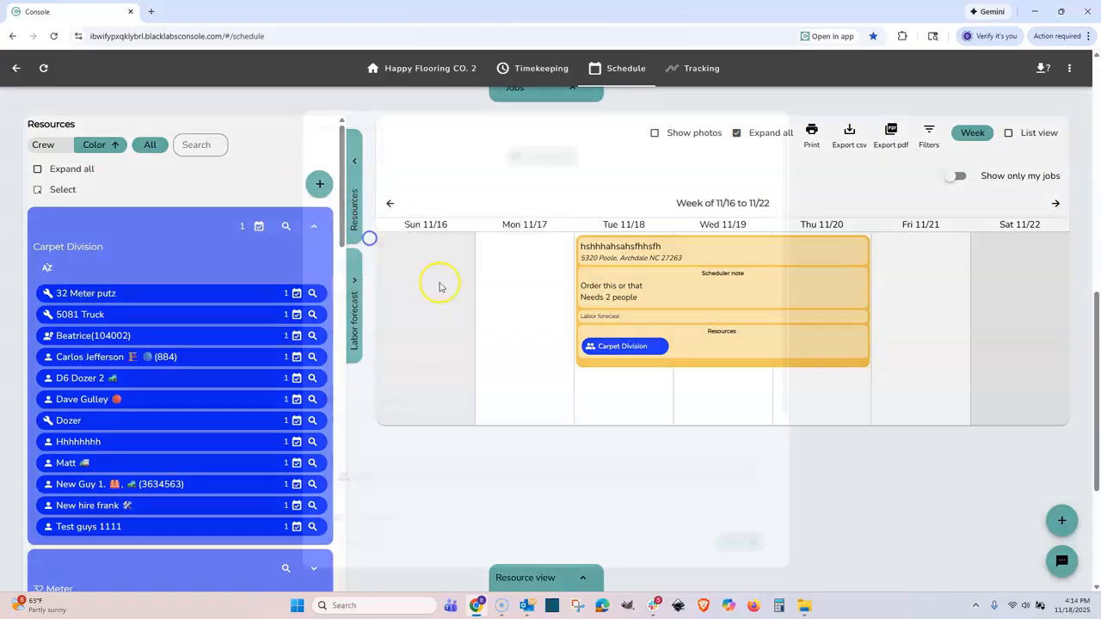
left_click(401, 203)
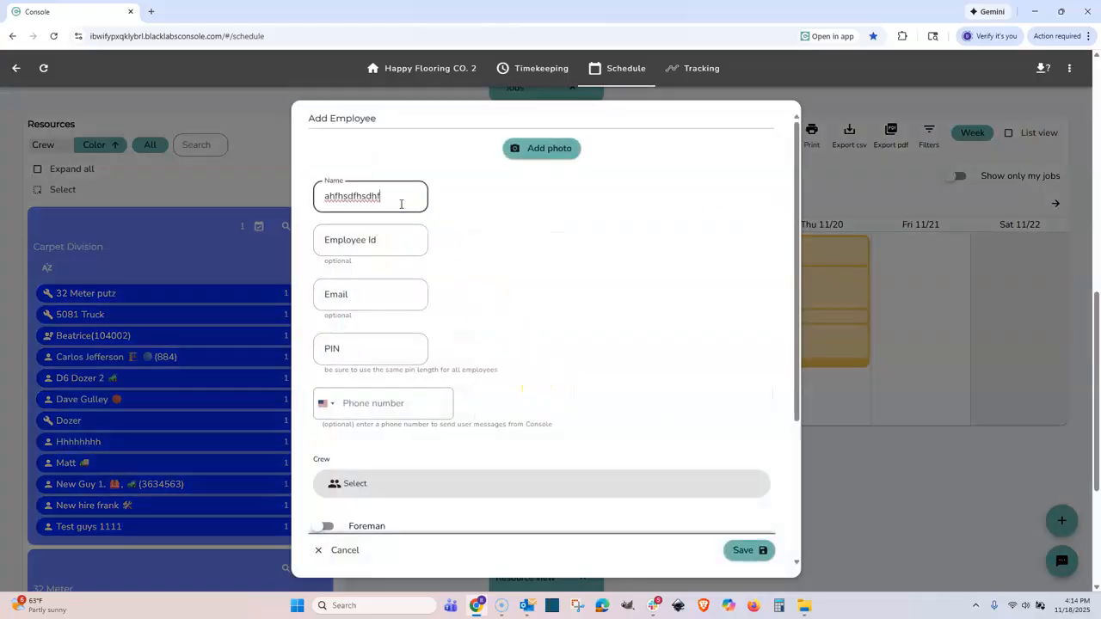
left_click(333, 359)
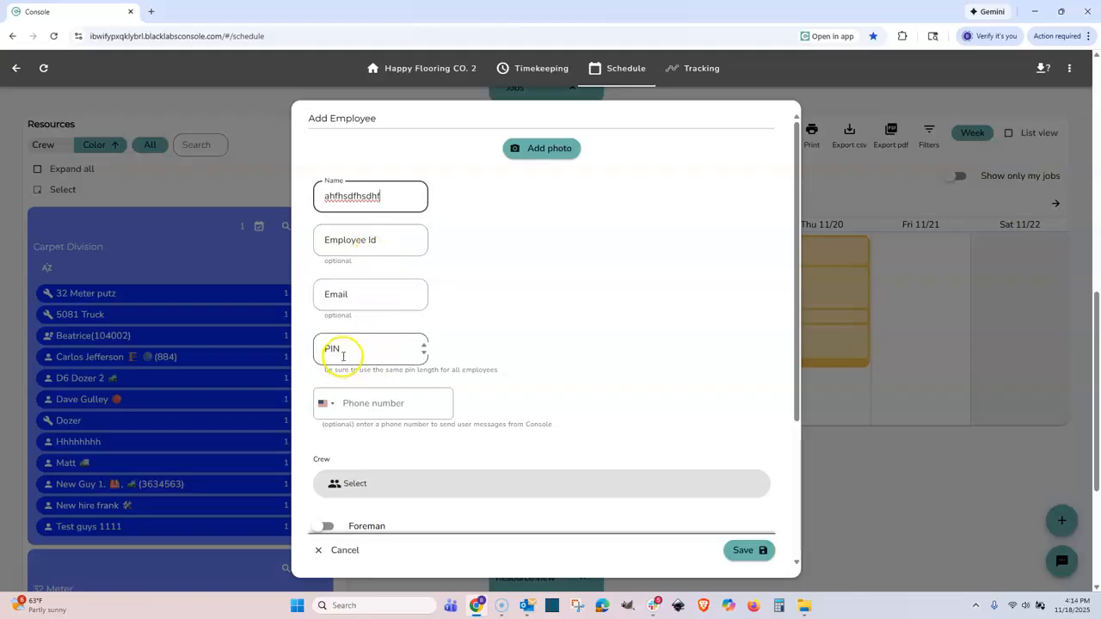
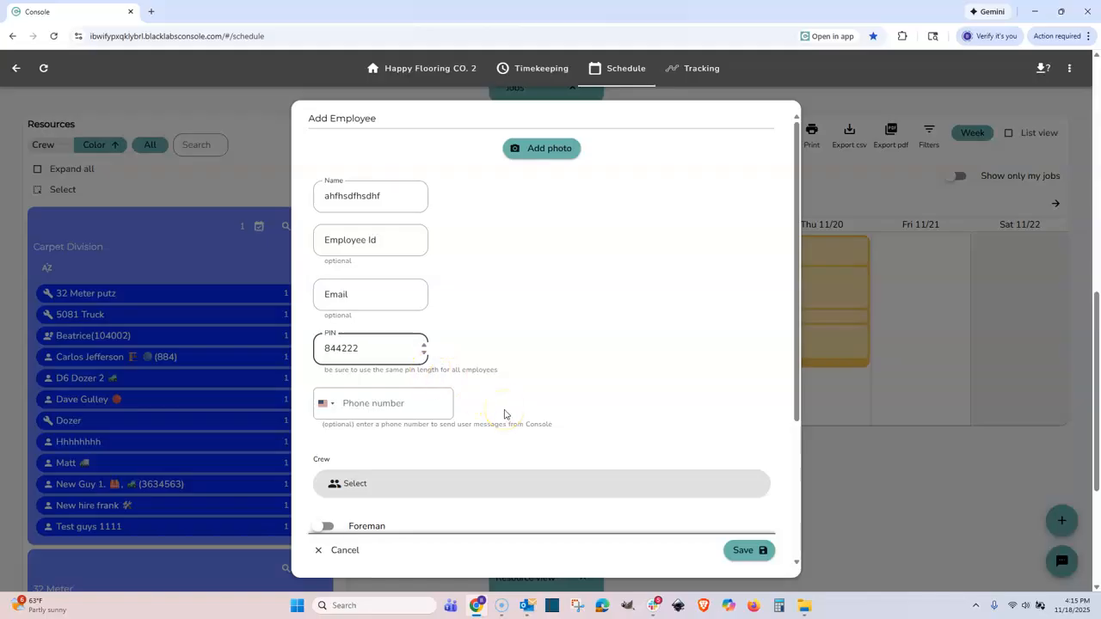
Enter the employee's phone number, remove the extra digit, and save the employee.
left_click(402, 406)
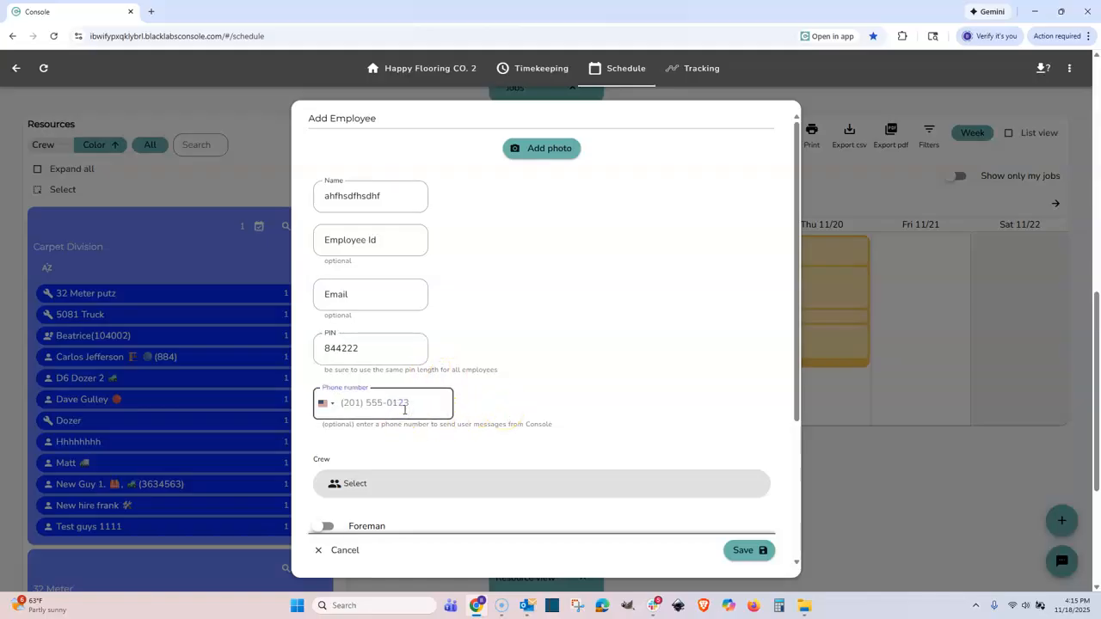
type("333-644")
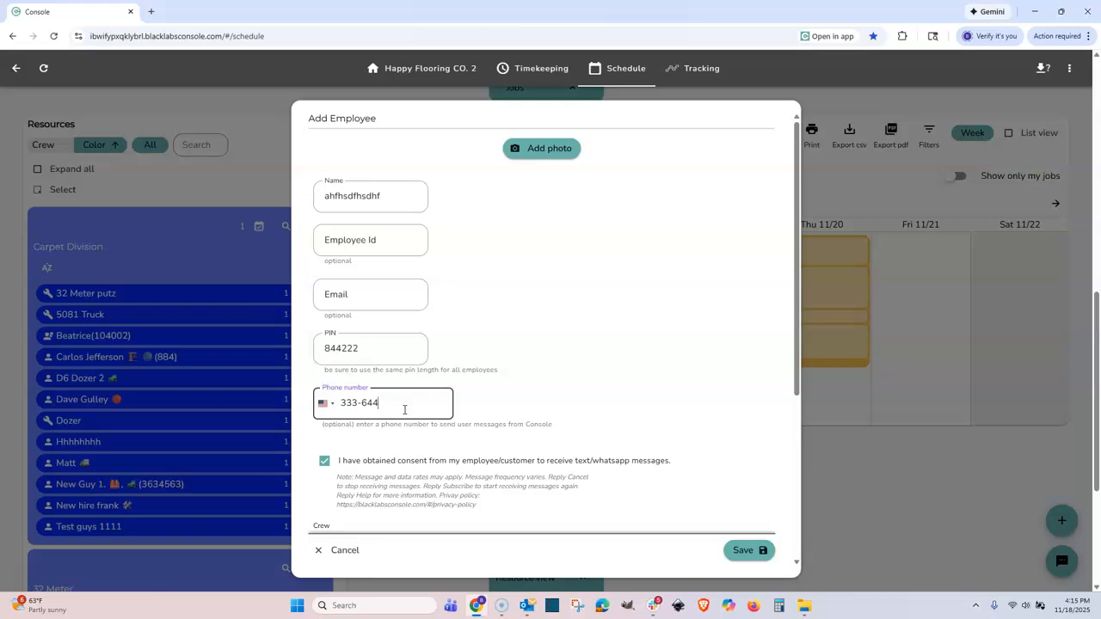
left_click(362, 403)
key("BackSpace")
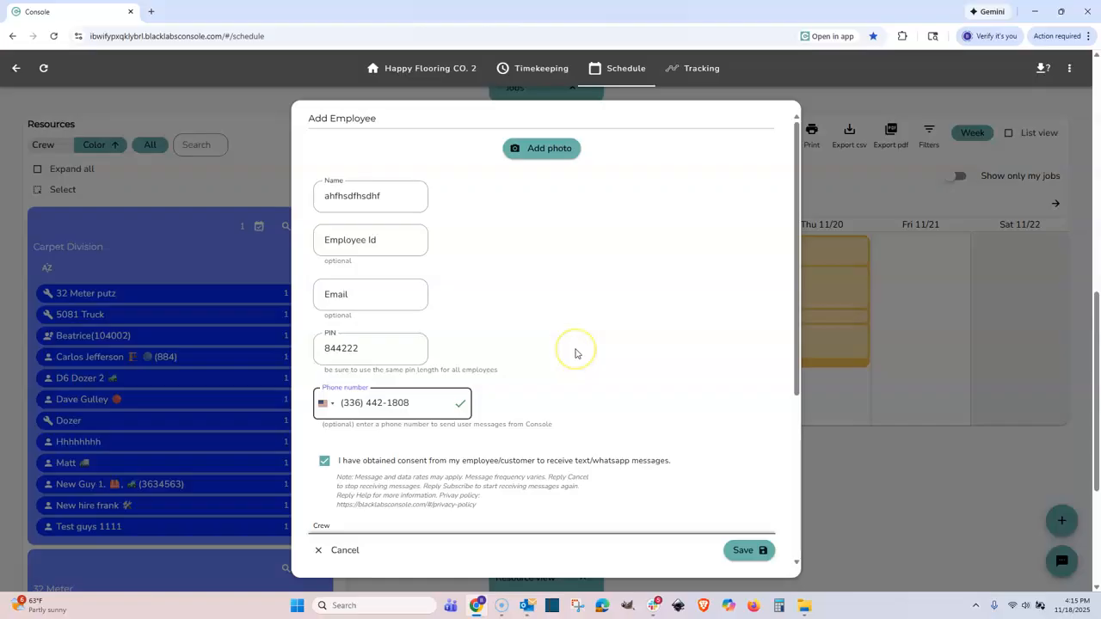
scroll(576, 352, "down", 3)
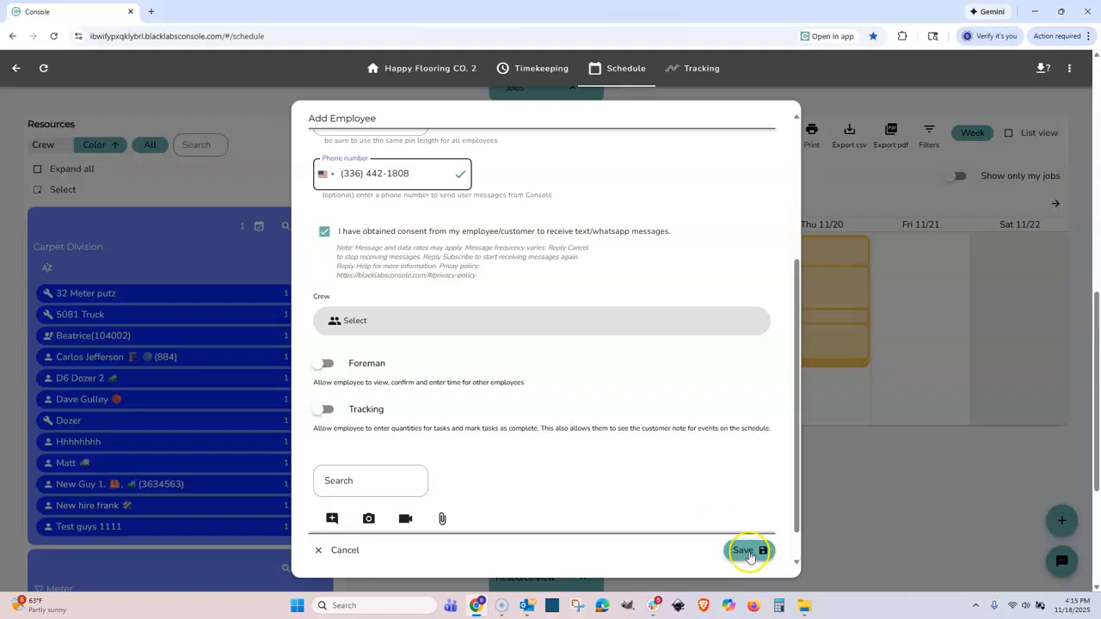
scroll(563, 403, "up", 3)
left_click_drag(383, 196, 317, 197)
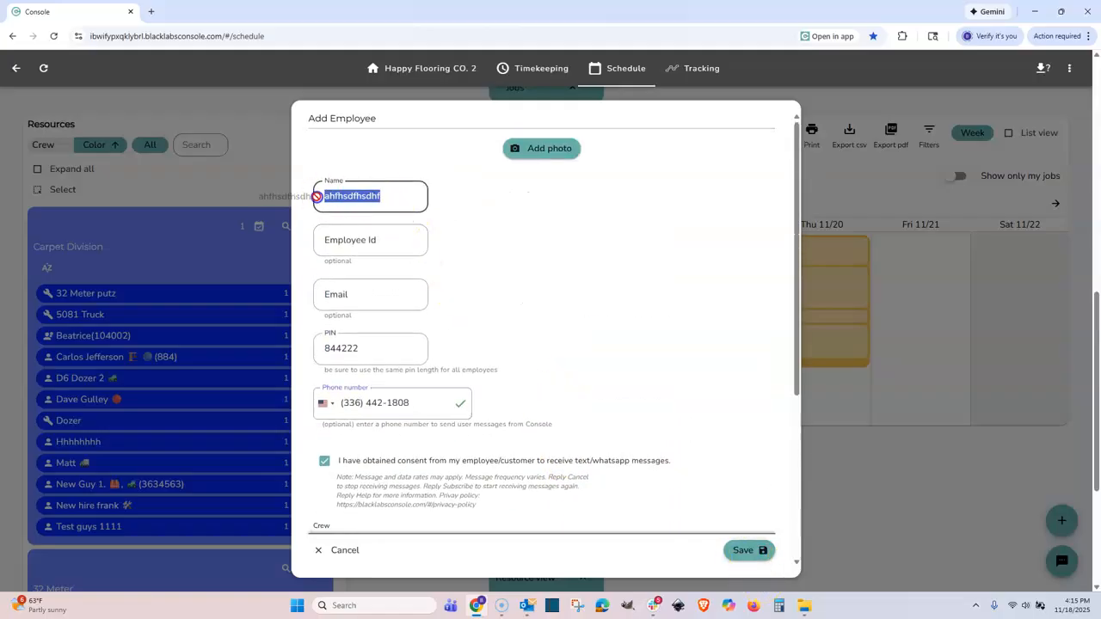
left_click(746, 555)
Move the new employee higher in the Unassigned resources list.
scroll(319, 422, "down", 10)
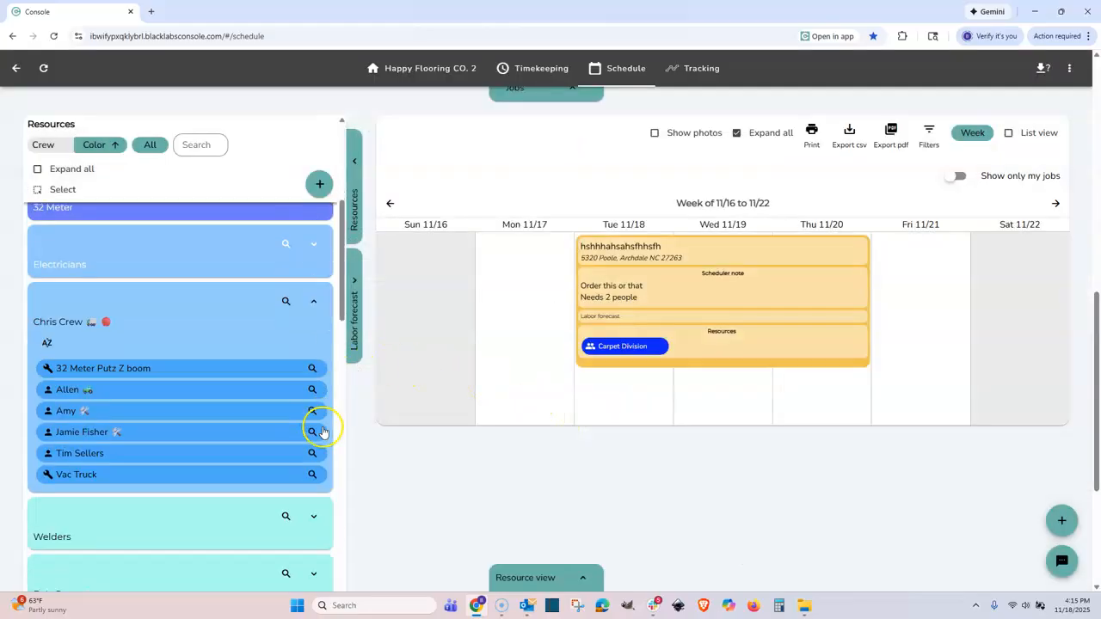
scroll(302, 474, "down", 10)
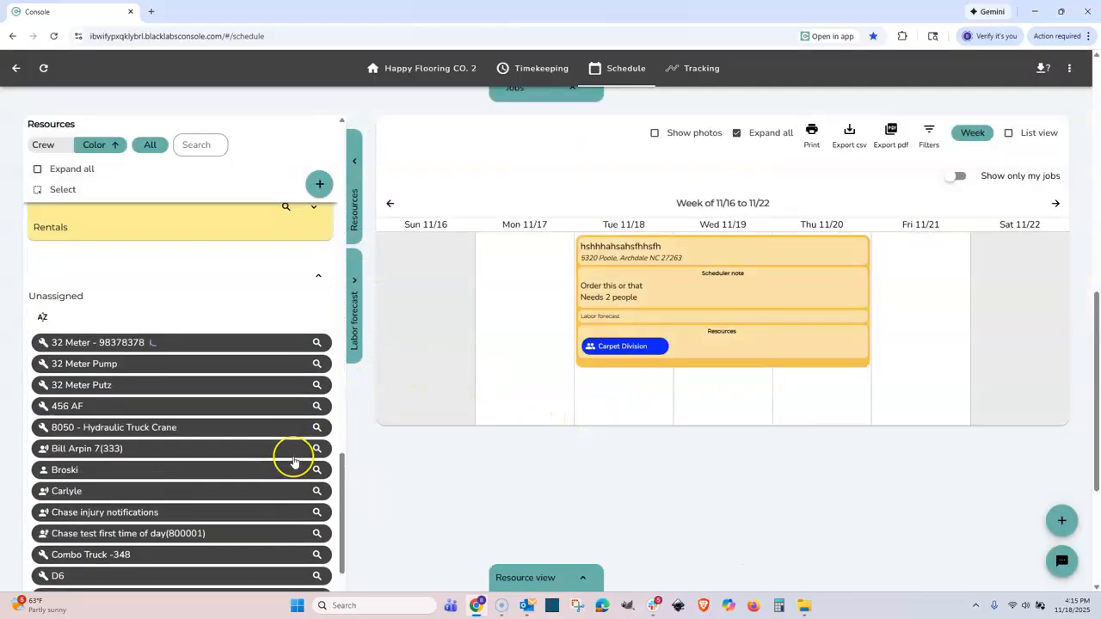
scroll(294, 462, "down", 10)
scroll(386, 467, "down", 3)
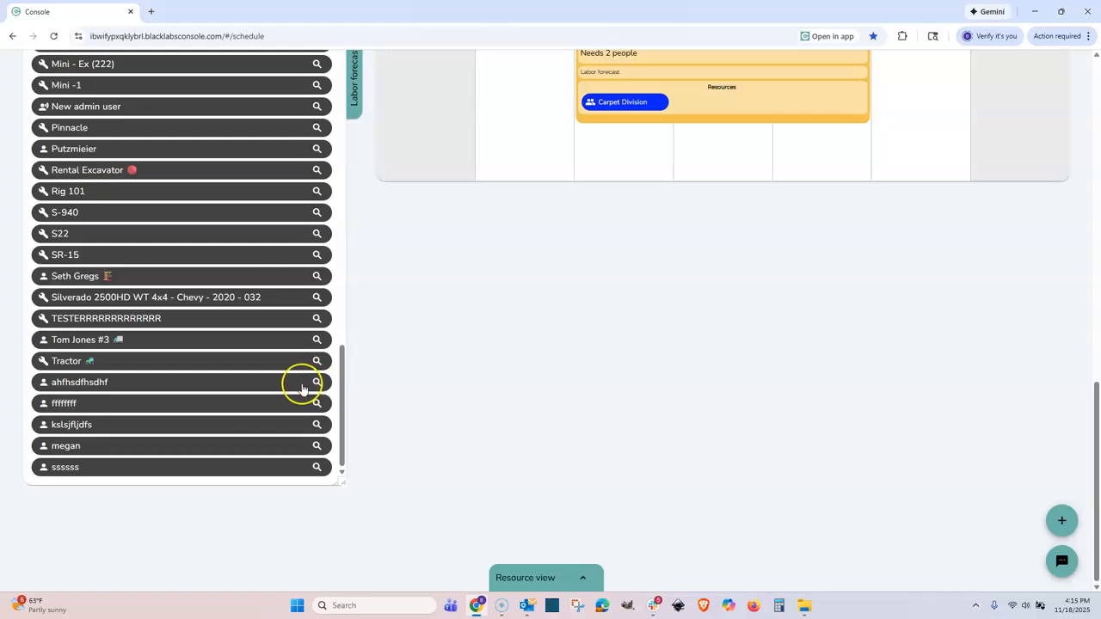
left_click_drag(273, 386, 272, 501)
Move the new employee out of Unassigned and into the Electricians division group.
left_click(177, 487)
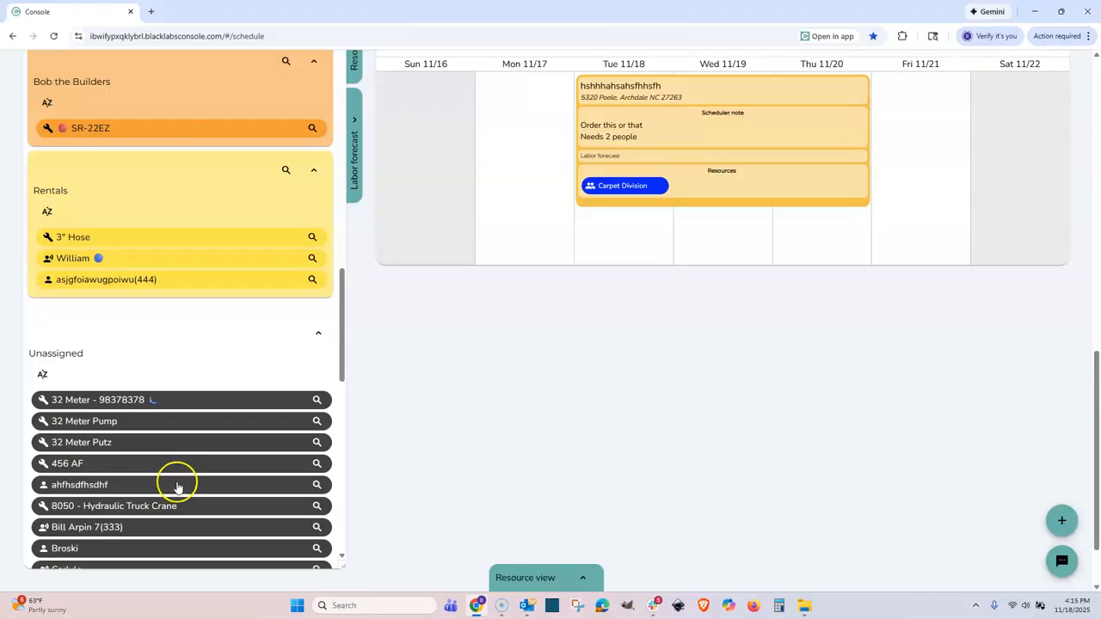
left_click(318, 485)
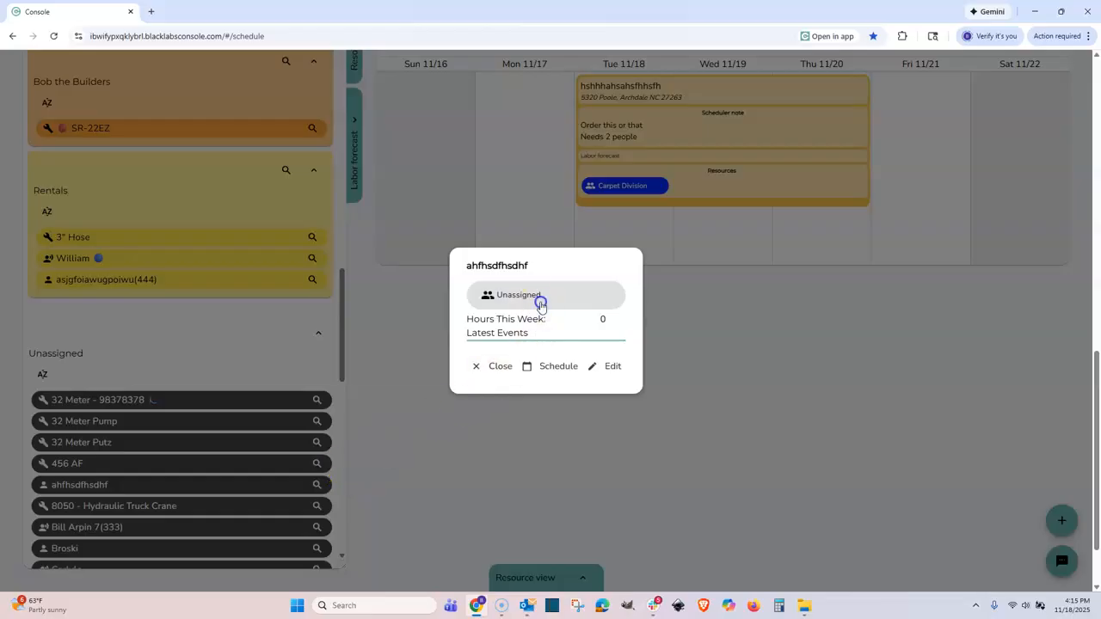
left_click(540, 305)
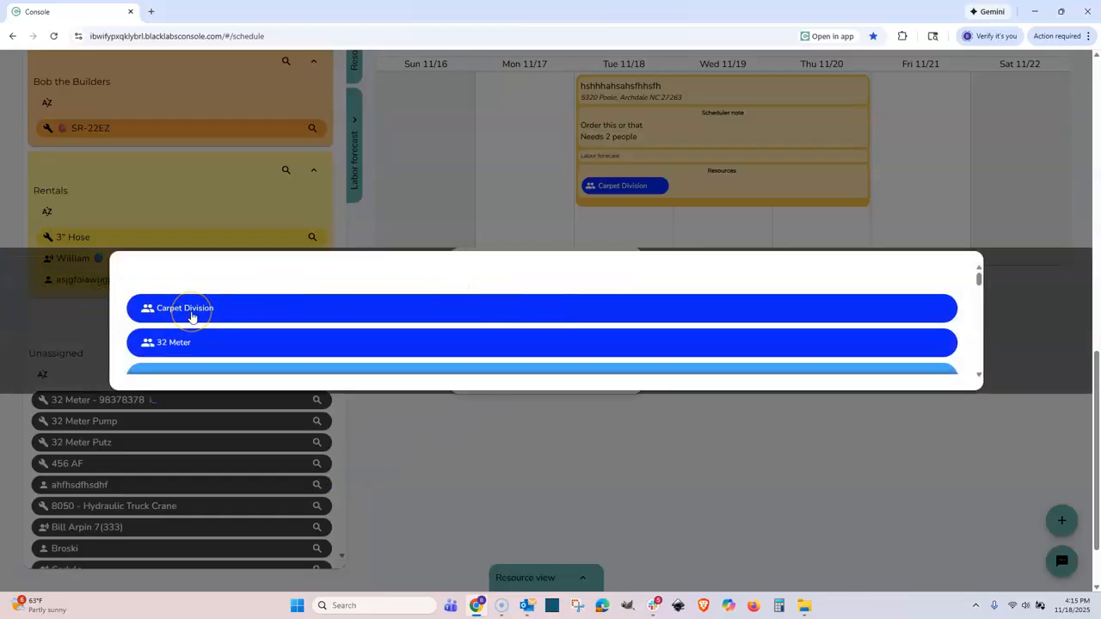
scroll(198, 342, "down", 1)
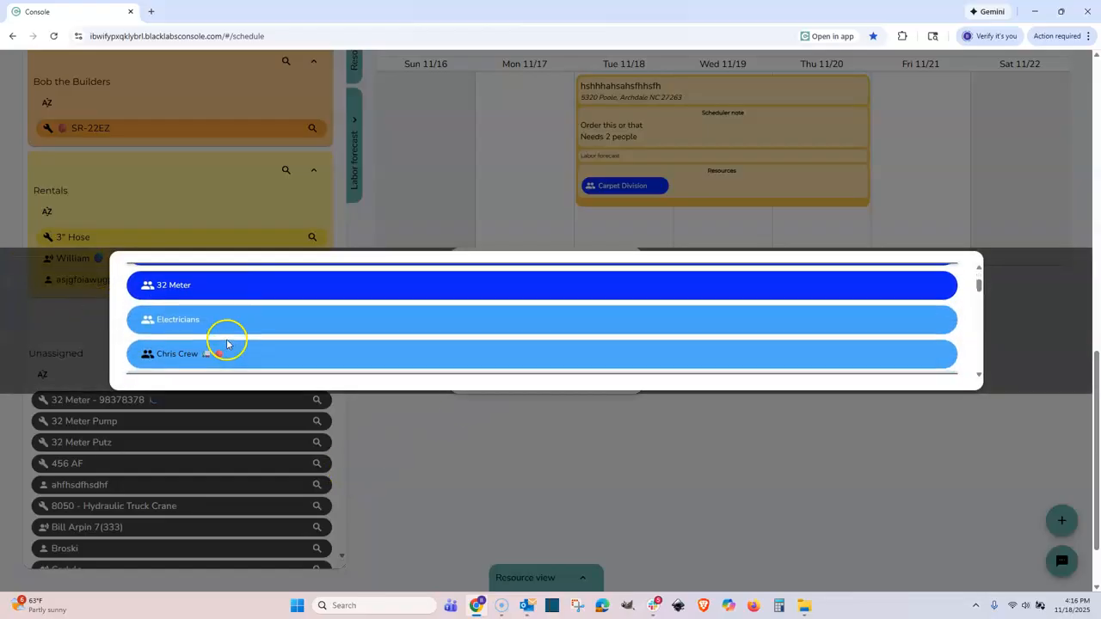
left_click(197, 320)
Assign the employee from the Electricians group to the Tue–Thu job, beside Carpet Division.
scroll(194, 357, "up", 15)
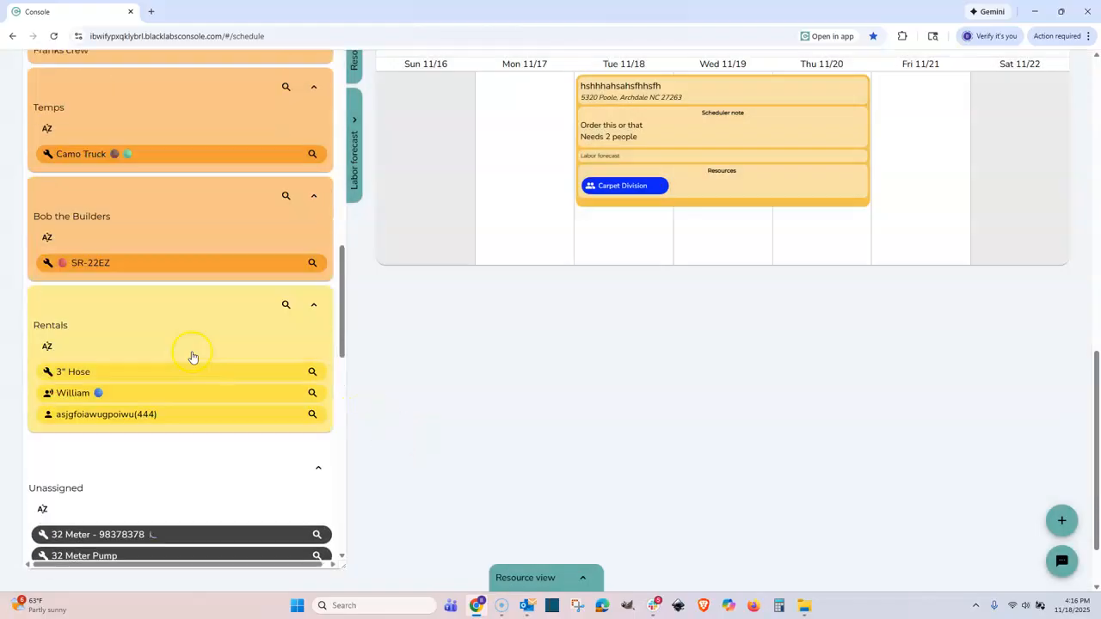
scroll(199, 349, "up", 3)
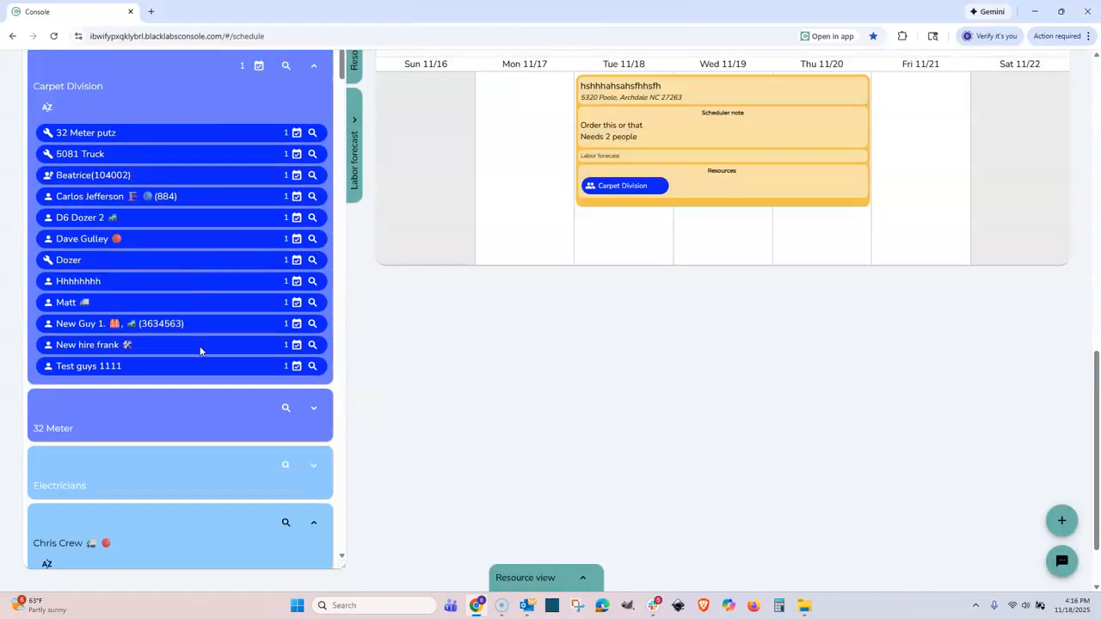
scroll(201, 351, "down", 2)
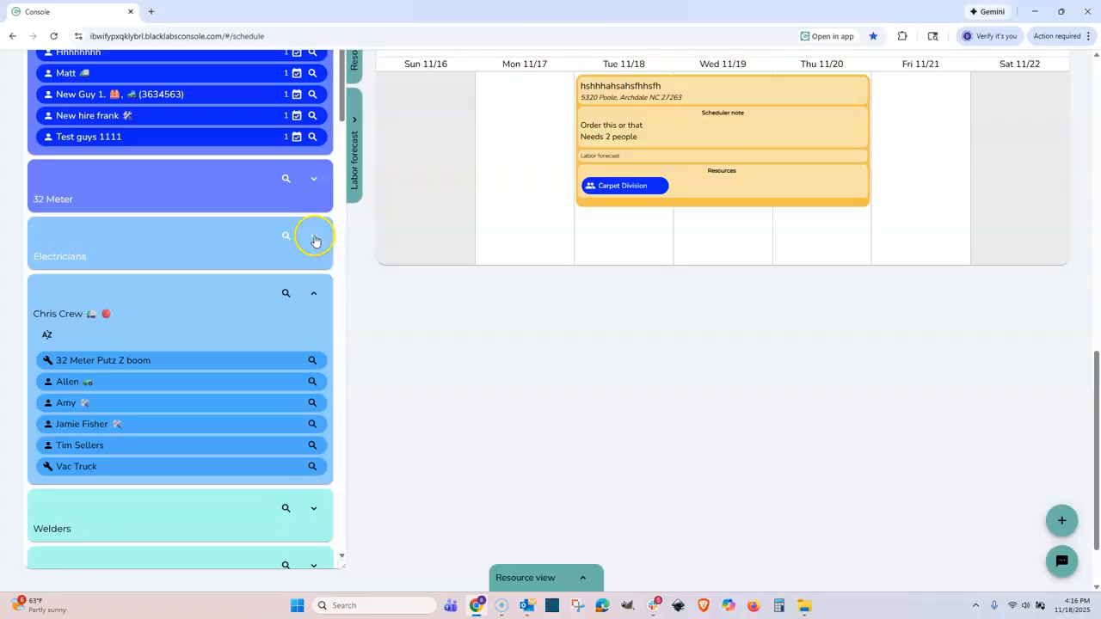
left_click(313, 236)
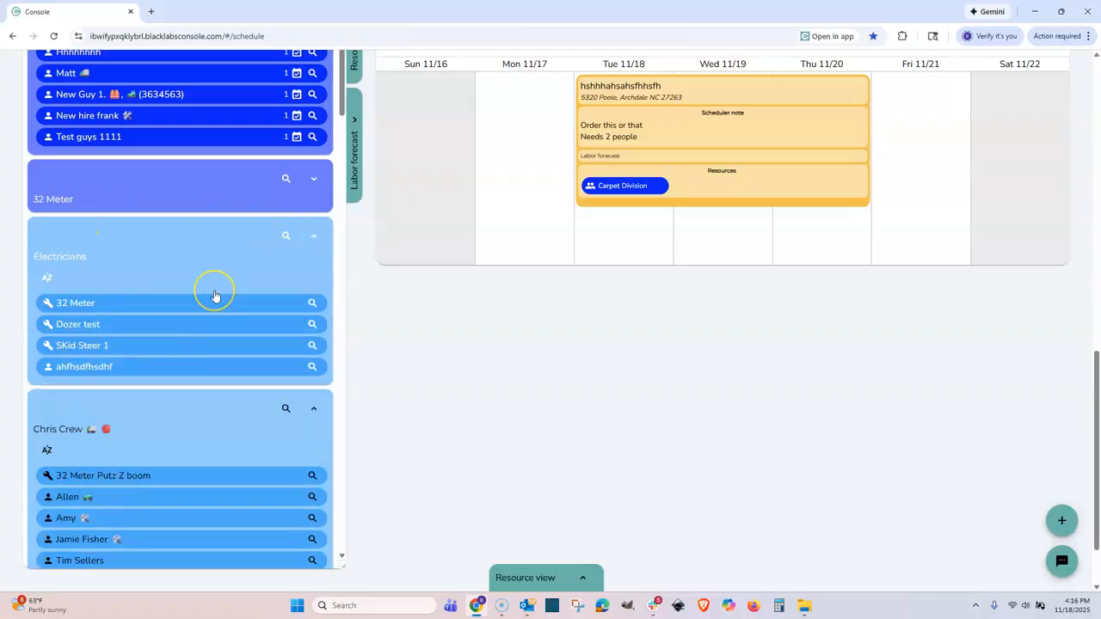
left_click_drag(108, 365, 676, 176)
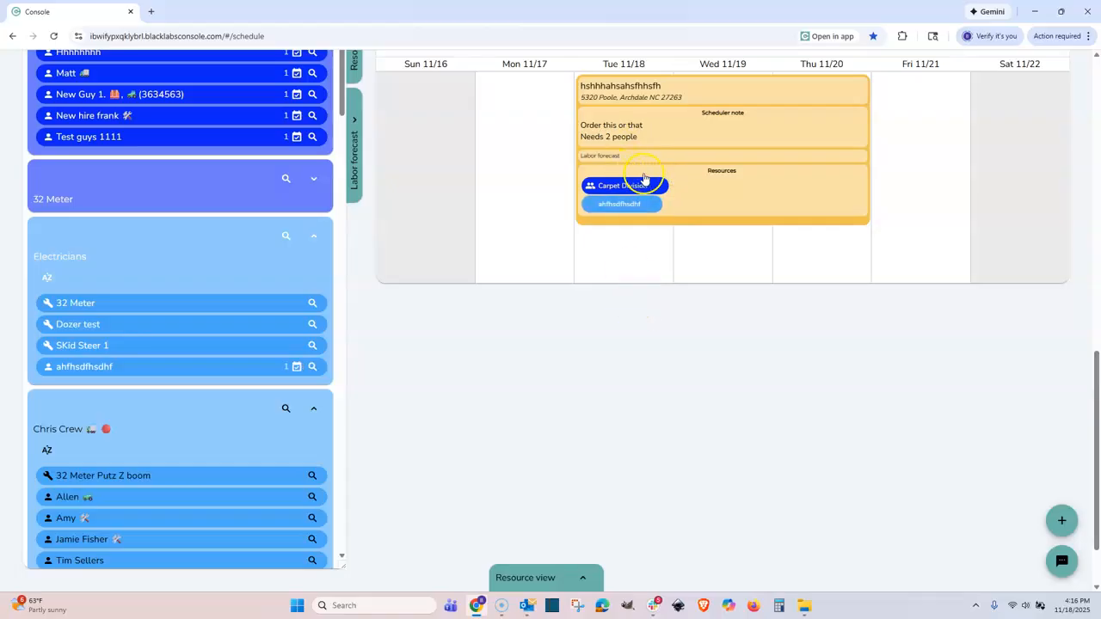
scroll(625, 358, "up", 3)
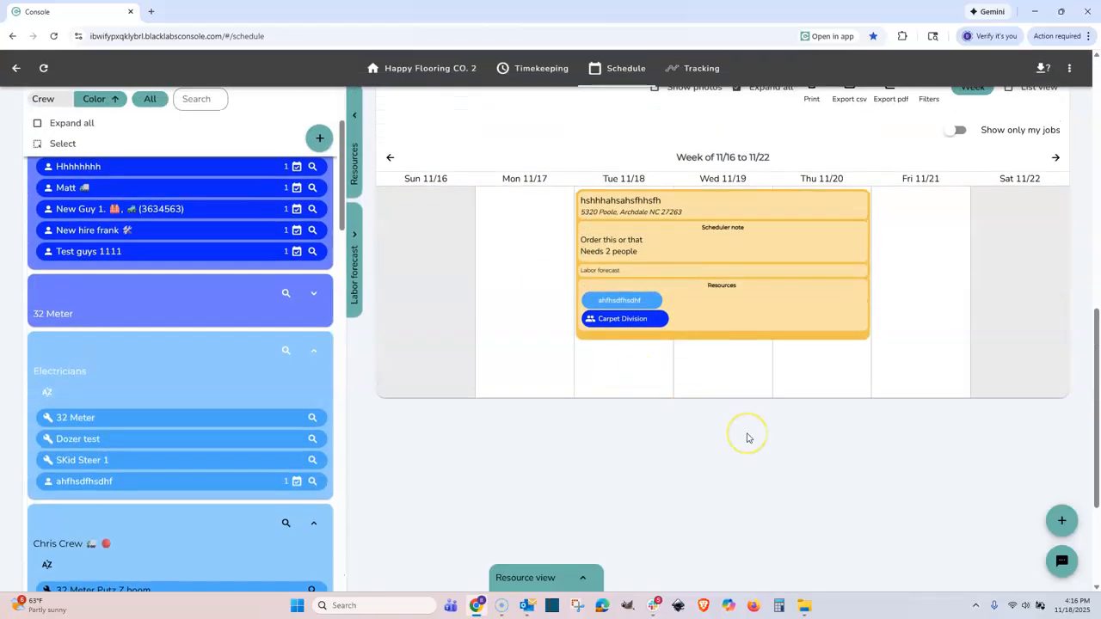
Write the event note 'do this or that.' with employee and equipment lists (32 Meter putz, 5081 Truck, Dozer), then save.
left_click(755, 298)
scroll(472, 402, "down", 3)
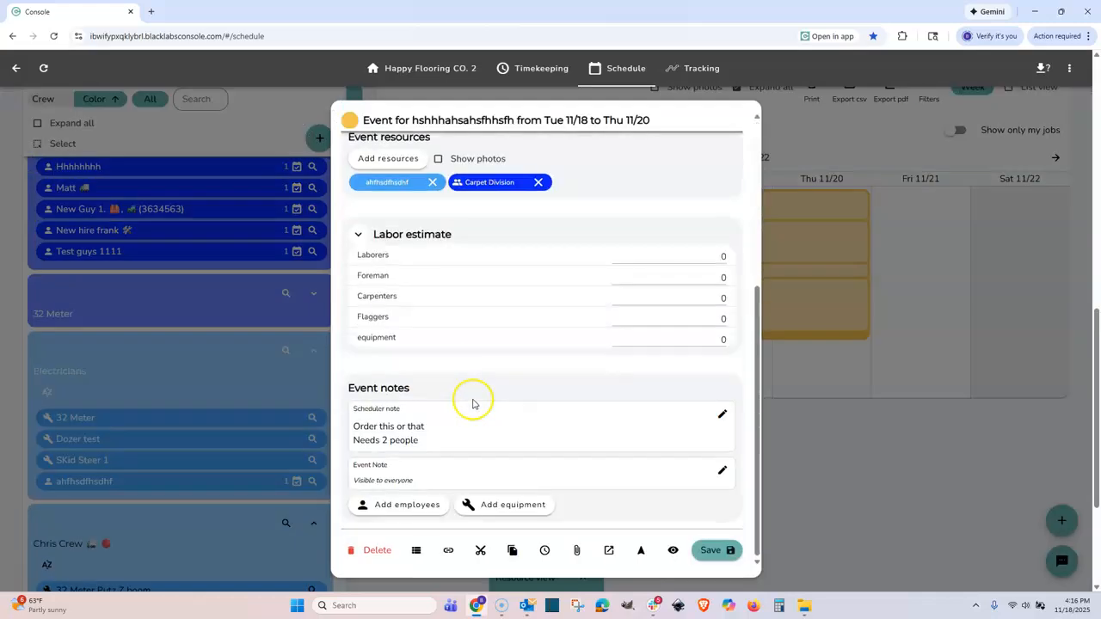
left_click(722, 470)
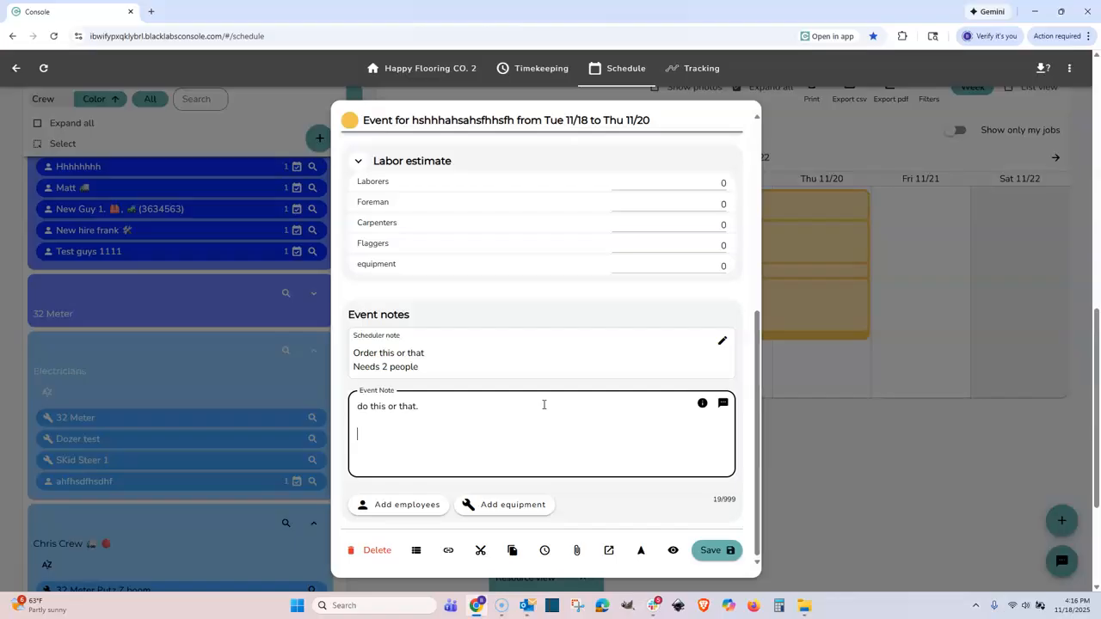
left_click(423, 509)
scroll(422, 508, "down", 3)
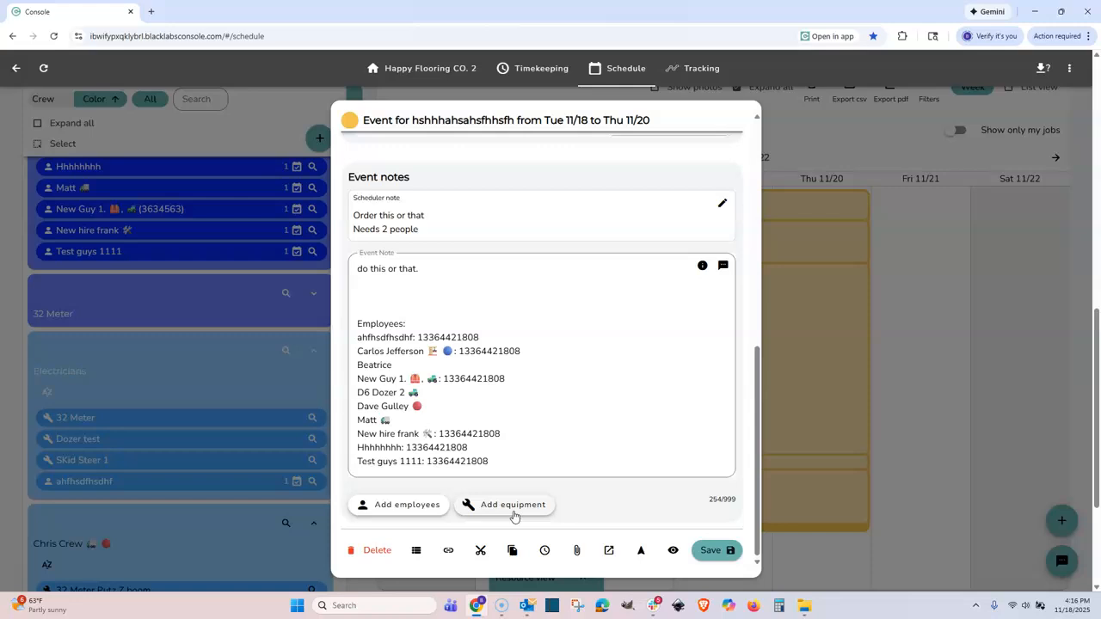
left_click(514, 505)
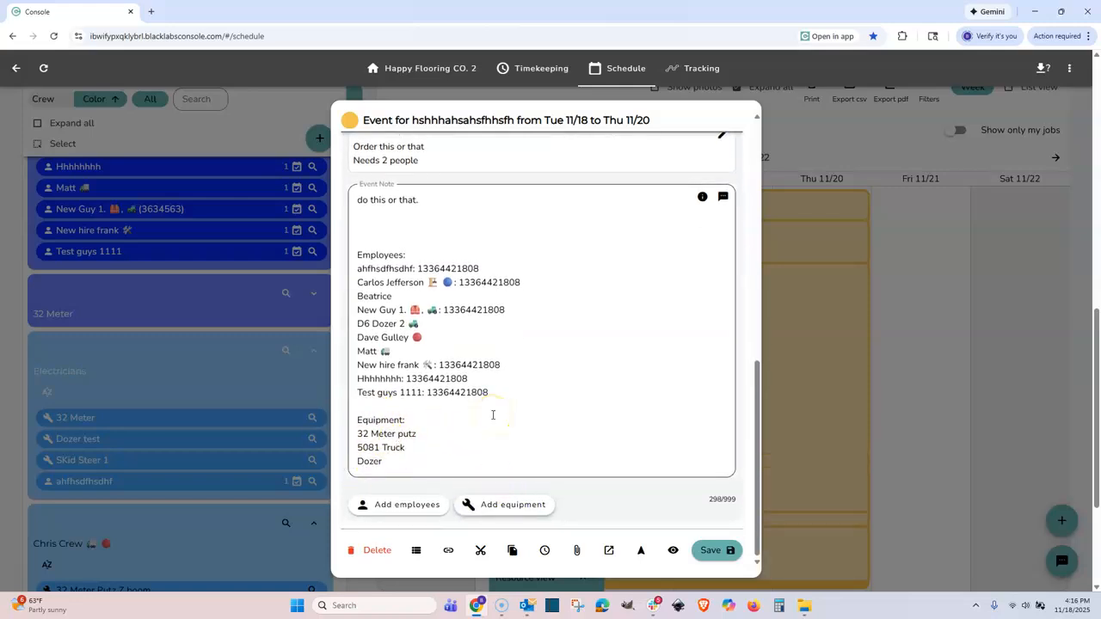
left_click(722, 550)
scroll(754, 391, "down", 2)
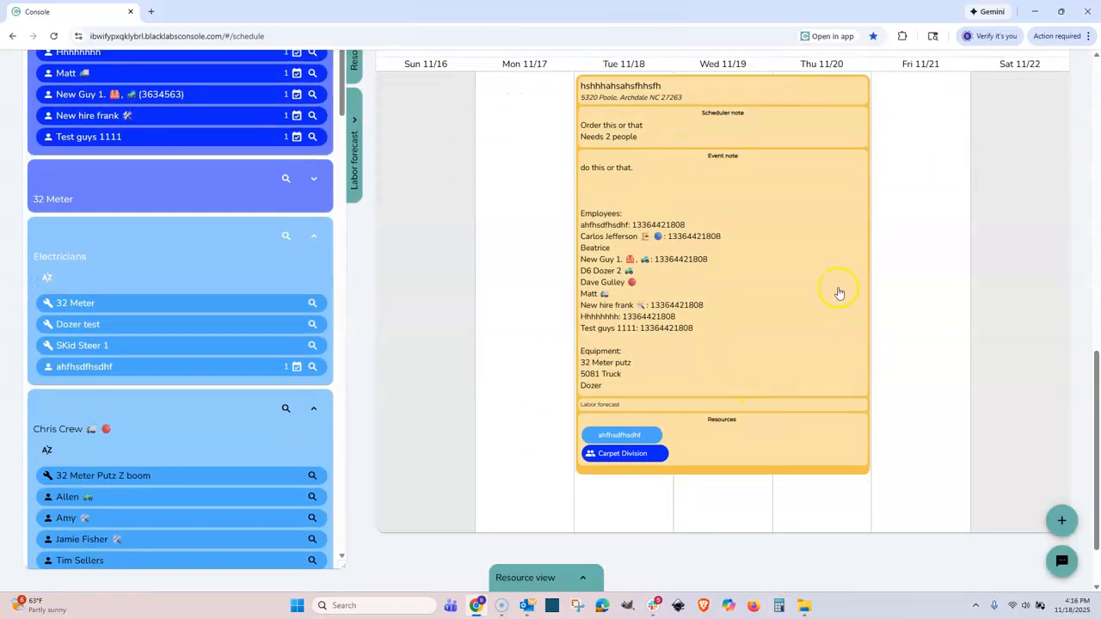
scroll(666, 248, "up", 5)
Open the Concrete 2523 event, then save and close it.
left_click(510, 216)
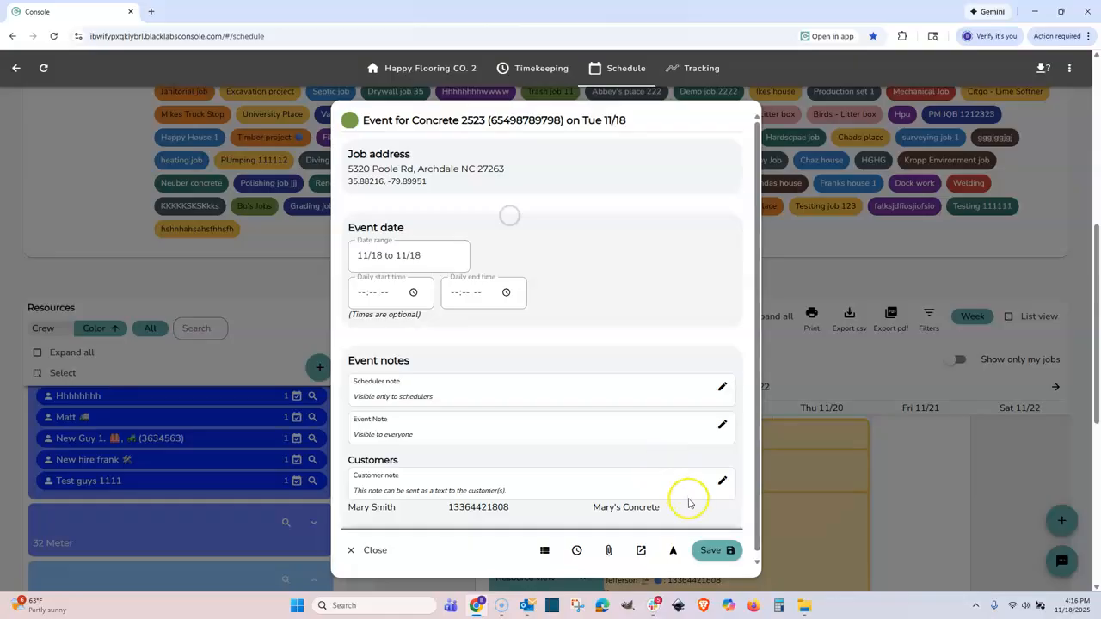
left_click(714, 548)
scroll(775, 436, "down", 8)
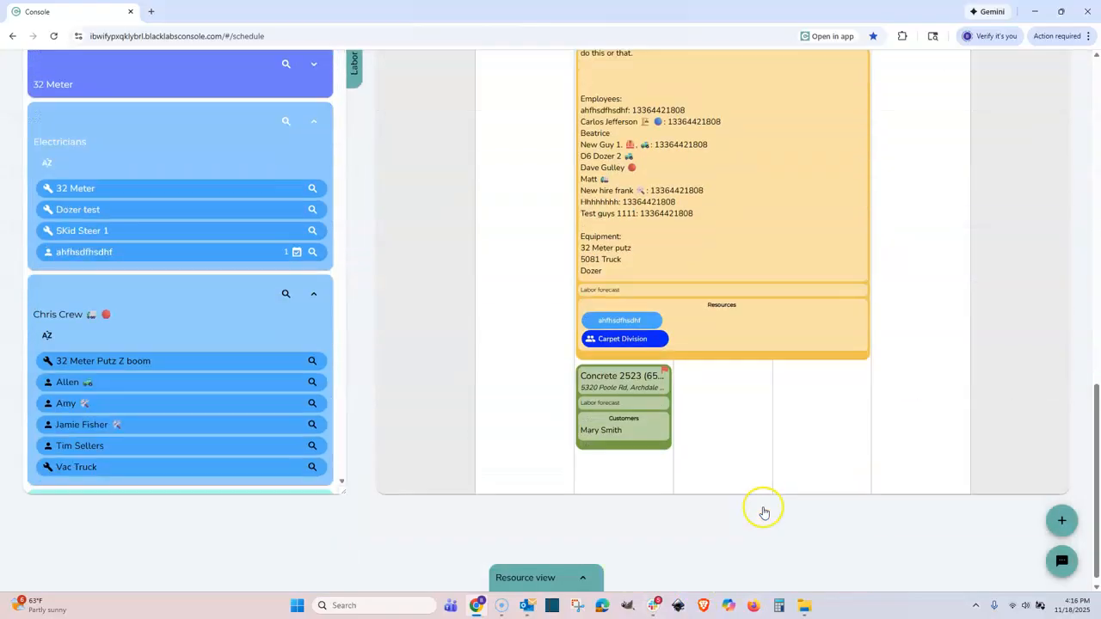
scroll(777, 474, "up", 3)
Reopen the Tue–Thu job's event and send its event note to the assigned employees.
left_click(745, 369)
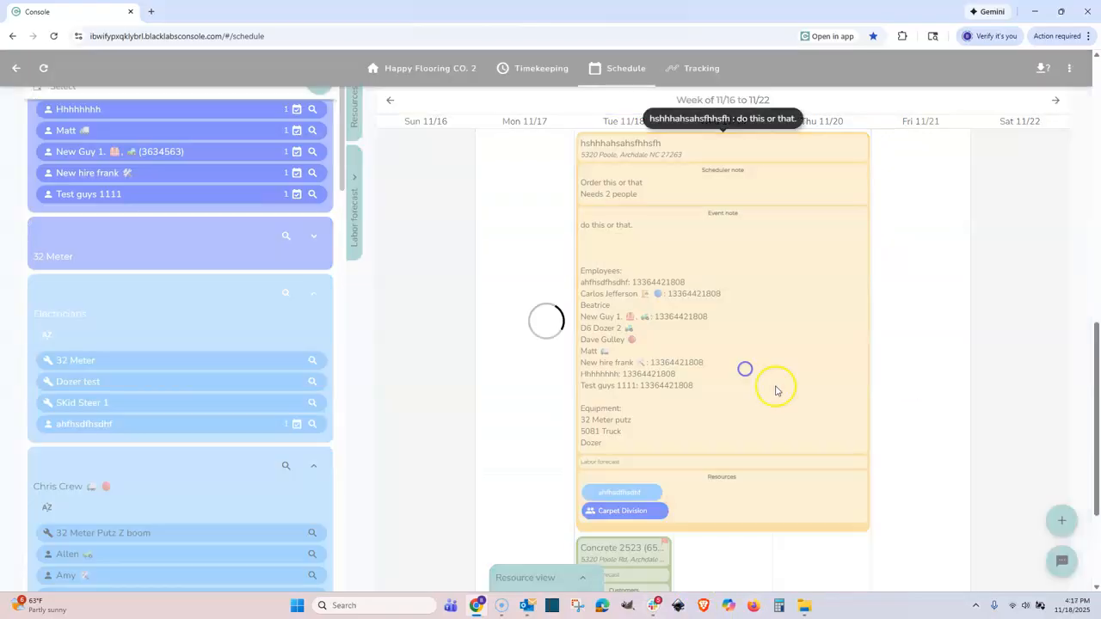
scroll(580, 436, "down", 5)
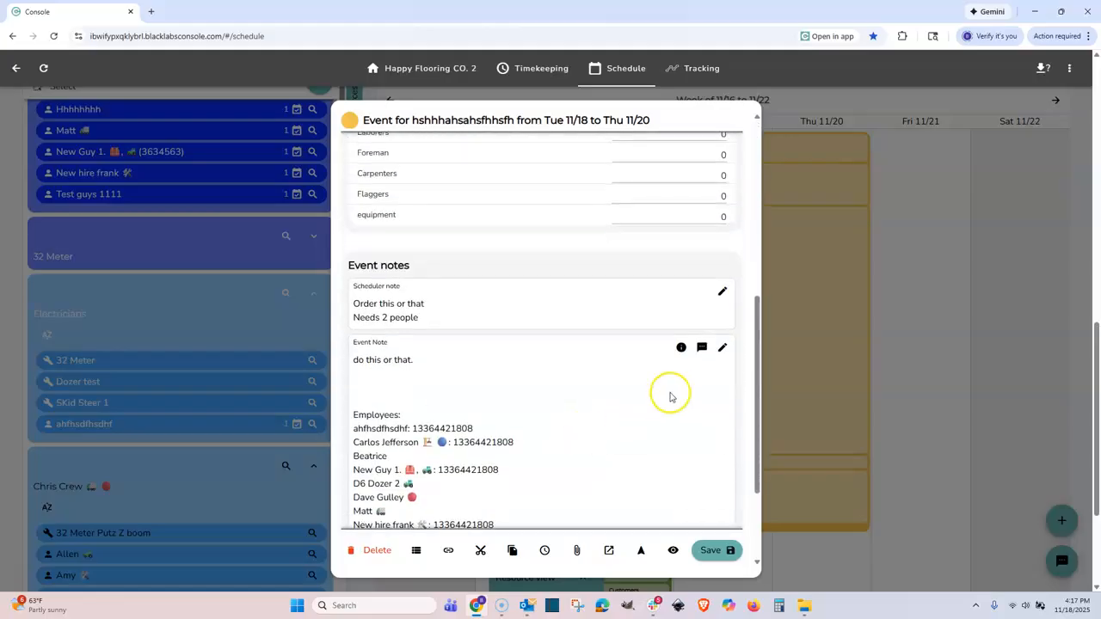
left_click(702, 348)
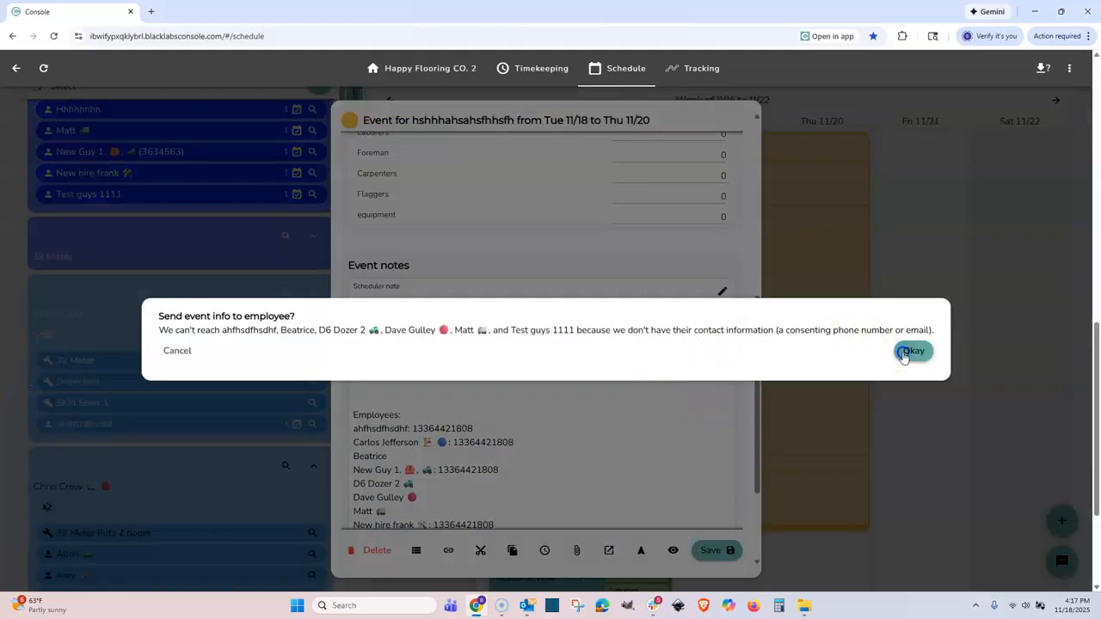
left_click(903, 353)
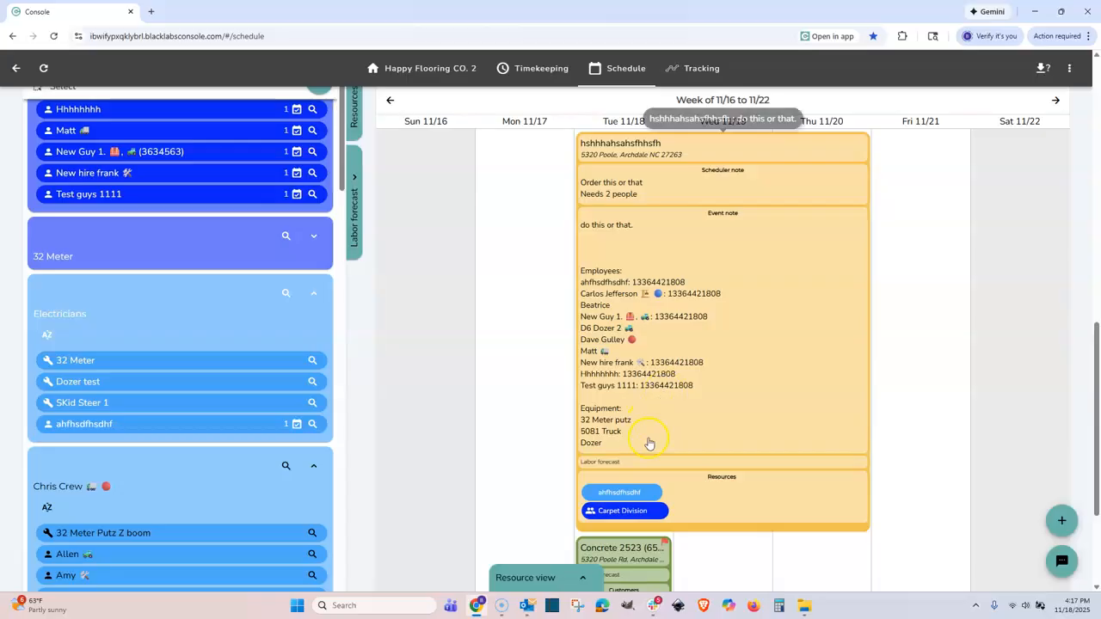